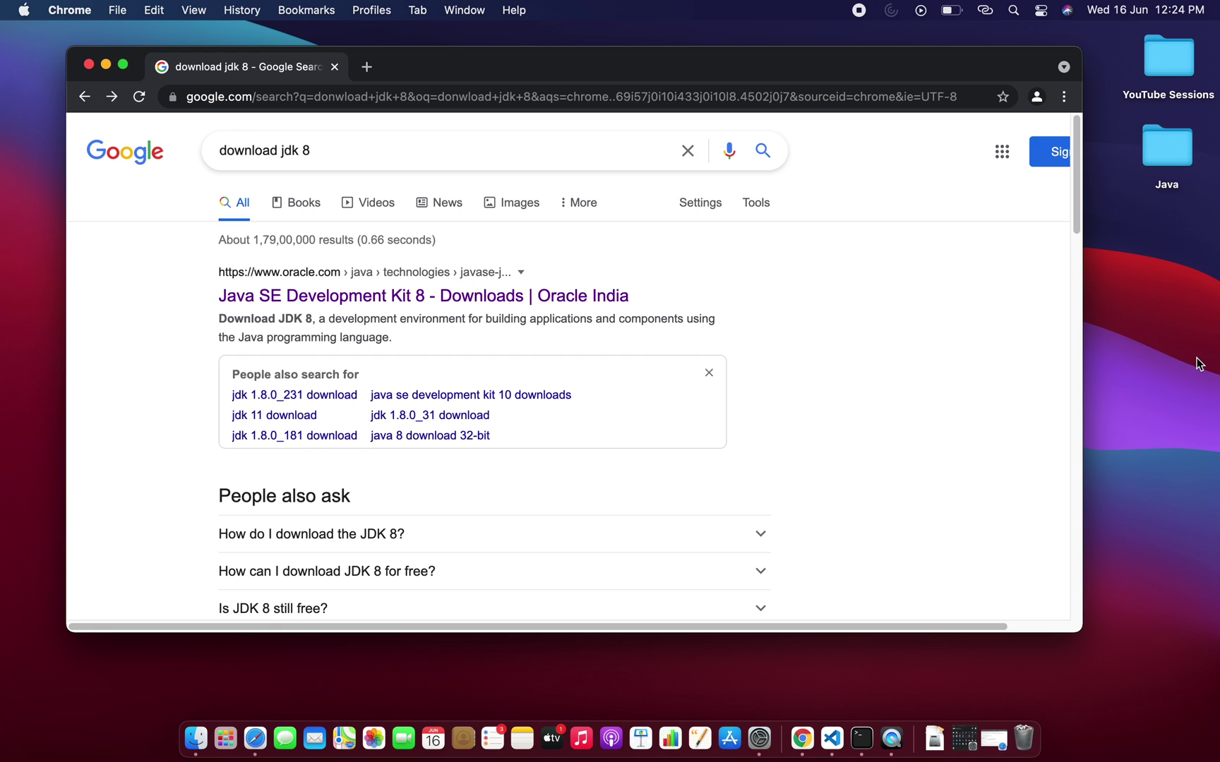
- Open the 'Java SE Development Kit 8 - Downloads | Oracle' result from the 'download jdk 8' search
left_click_drag(565, 68, 628, 70)
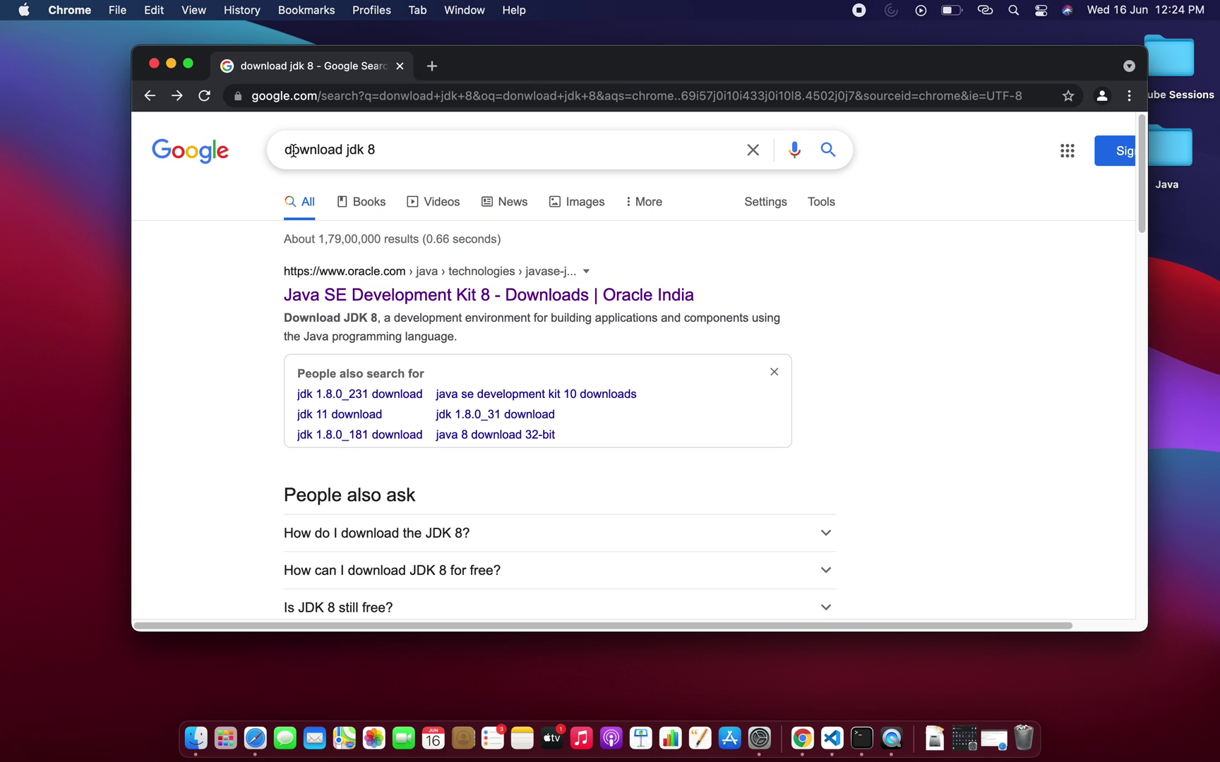
left_click_drag(288, 150, 398, 150)
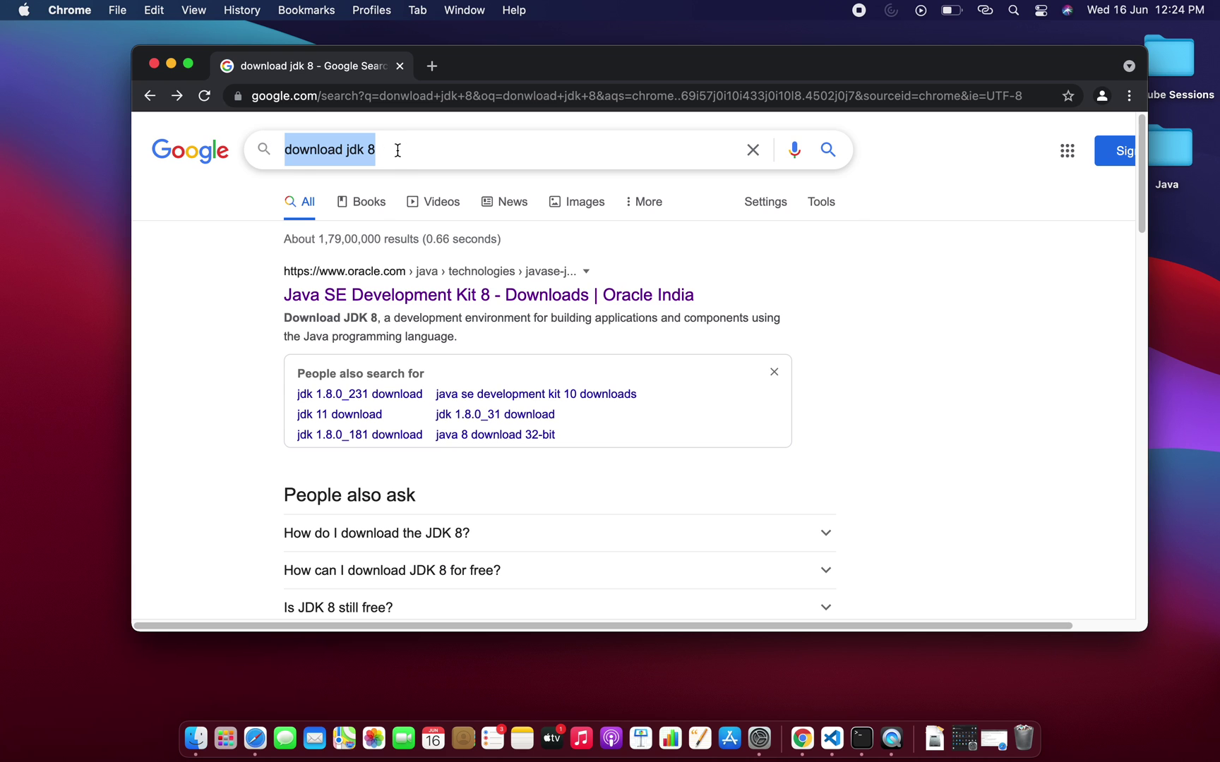
left_click(209, 269)
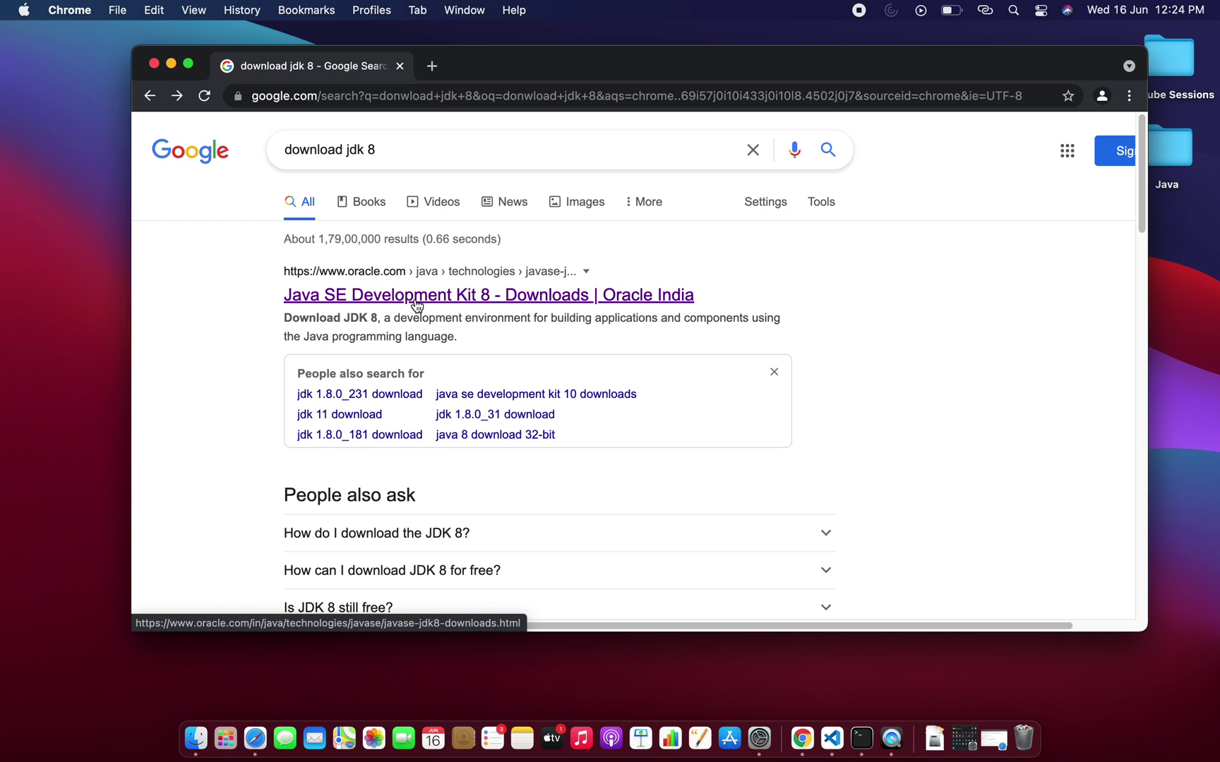
left_click(475, 298)
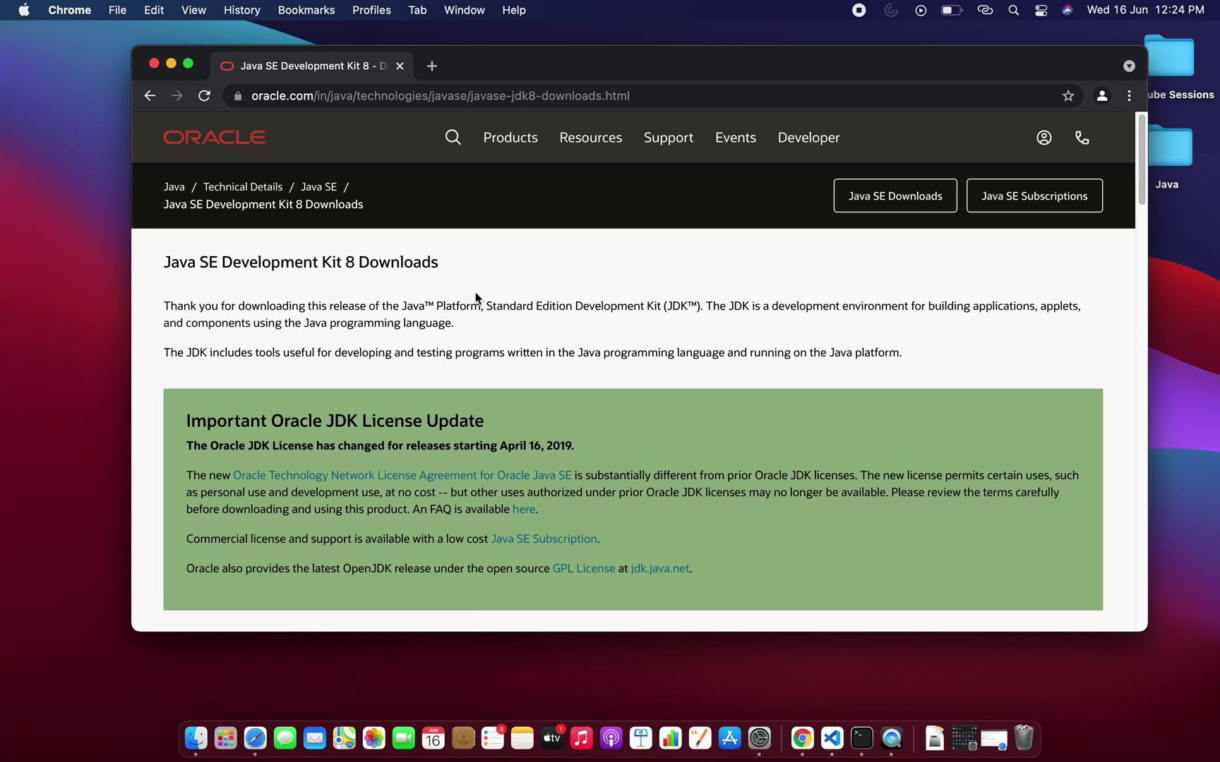
- Make Chrome full screen and locate the JDK 8u291 section of the downloads page
scroll(476, 297, "down", 5)
scroll(476, 293, "down", 6)
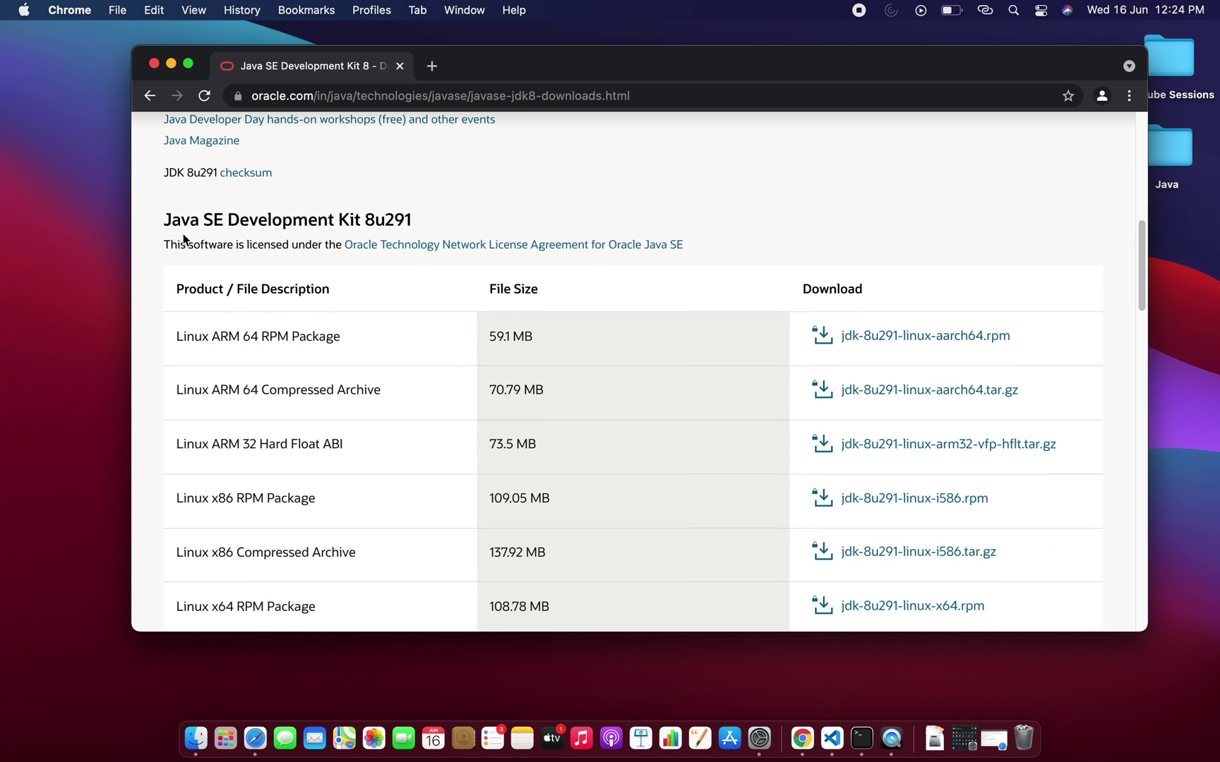
scroll(183, 240, "down", 1)
scroll(183, 240, "down", 5)
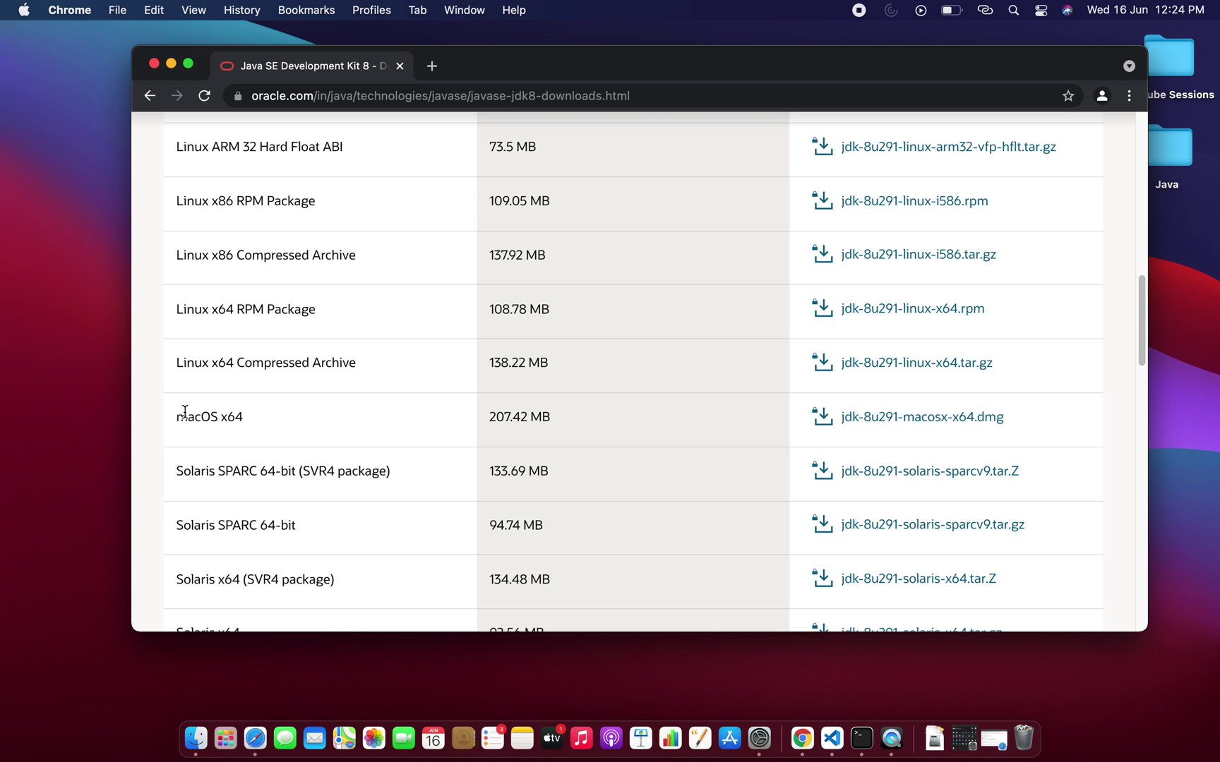
left_click(188, 64)
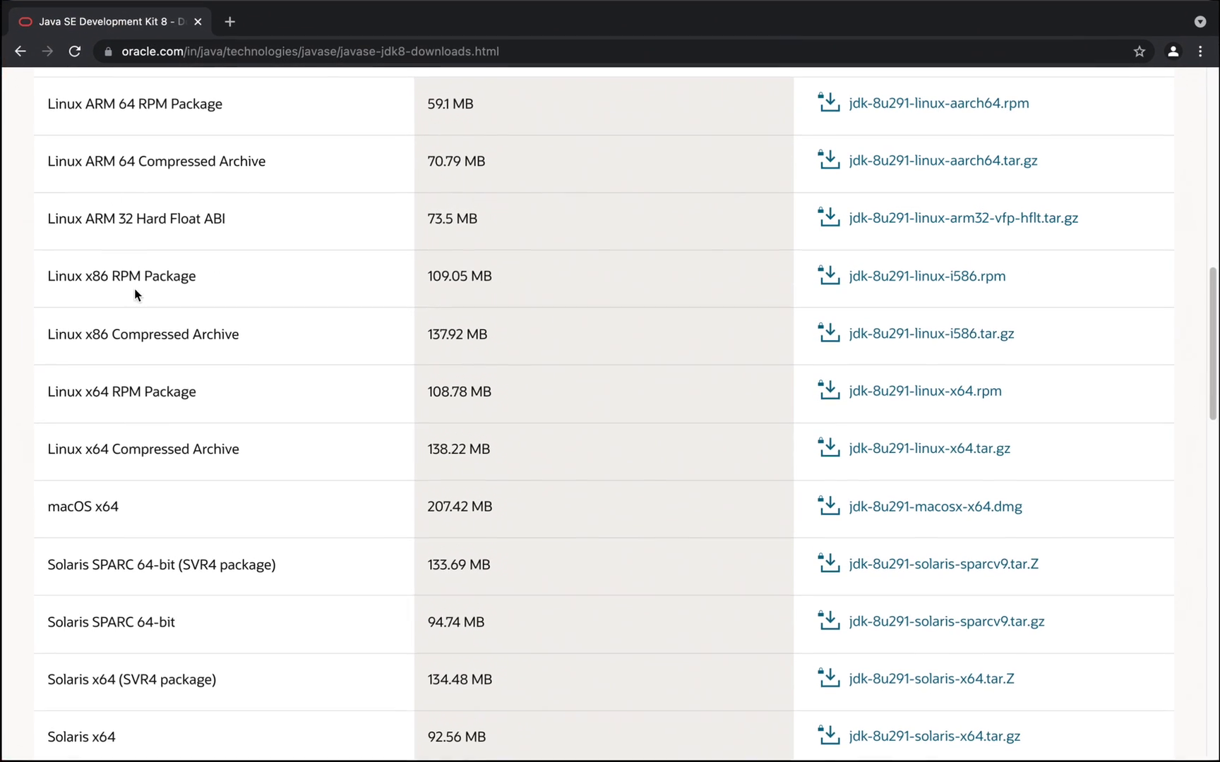
scroll(112, 423, "up", 5)
left_click_drag(31, 283, 352, 285)
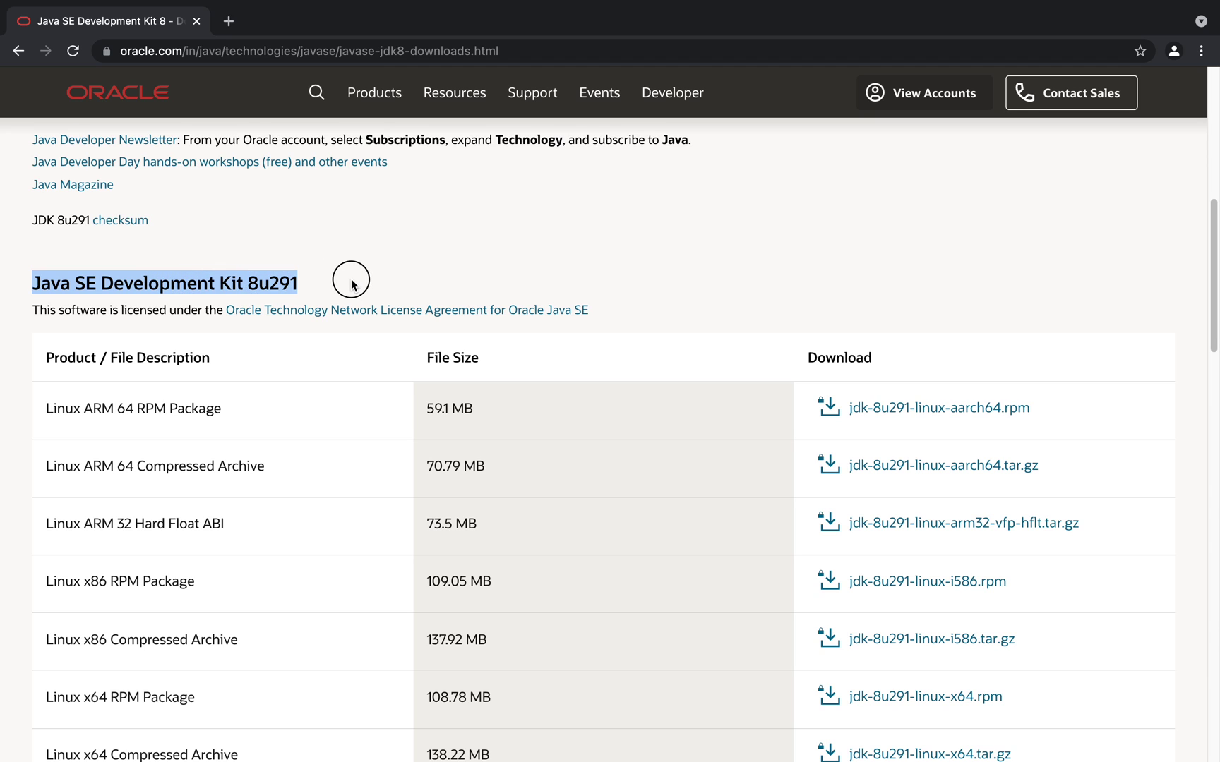
left_click_drag(253, 286, 251, 286)
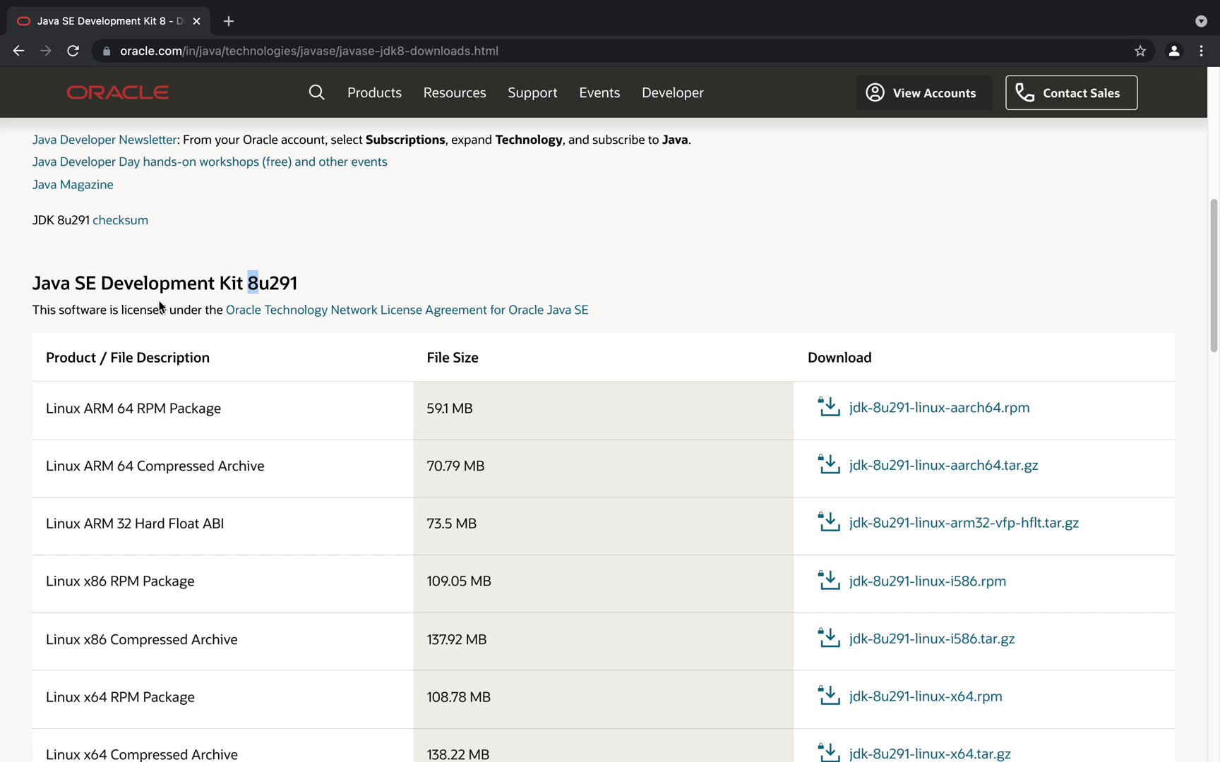
- Request the 207.42 MB jdk-8u291-macosx-x64.dmg download for macOS x64
scroll(86, 345, "down", 1)
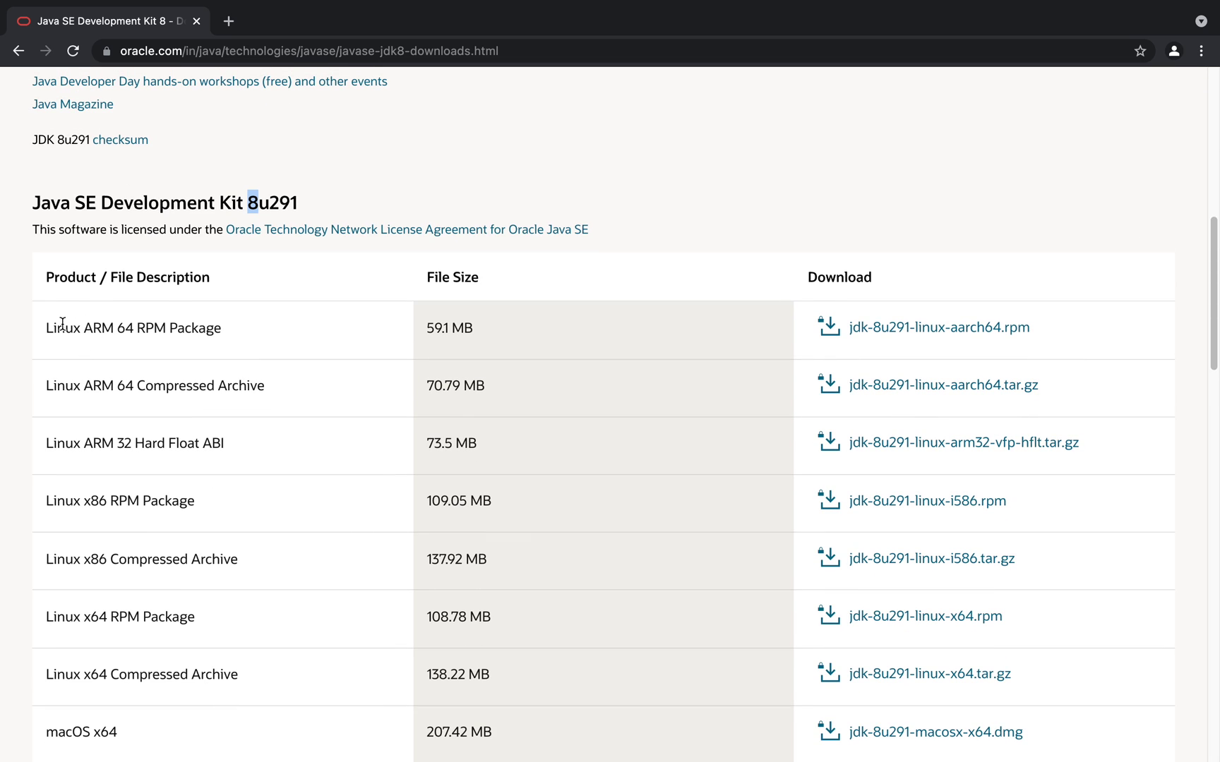
scroll(62, 323, "down", 1)
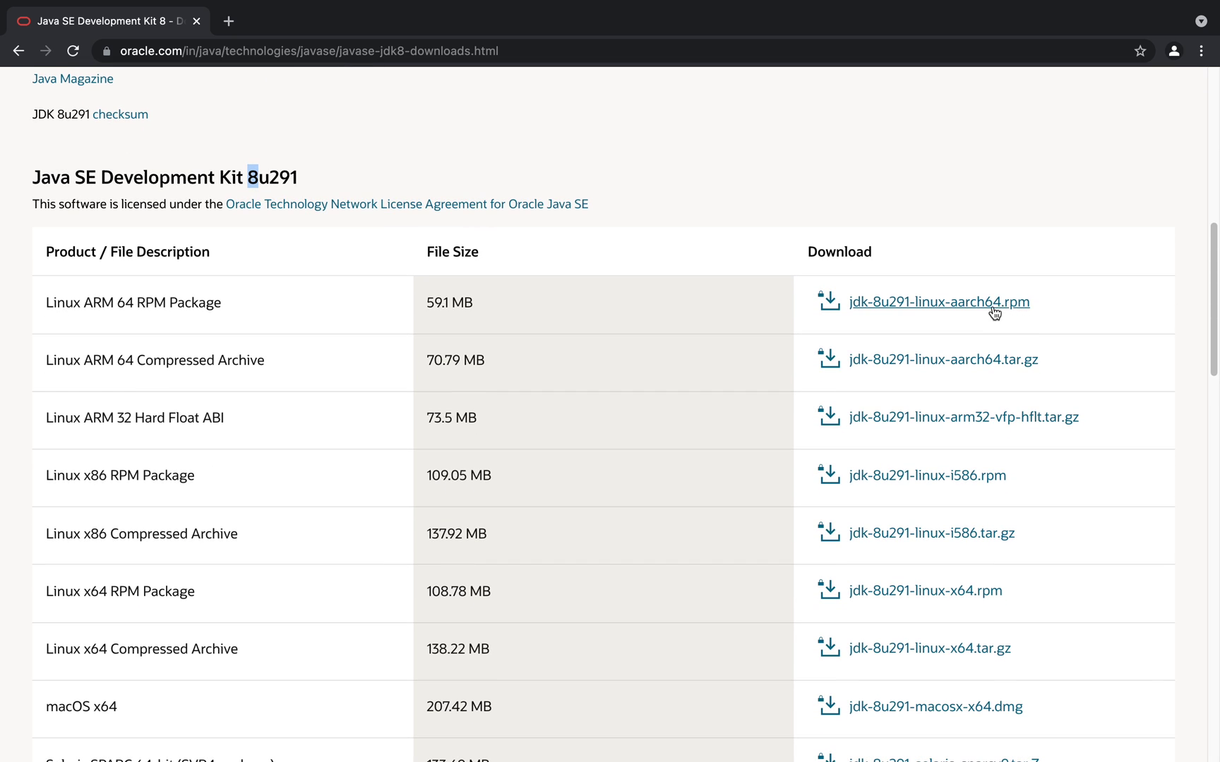
scroll(145, 309, "down", 4)
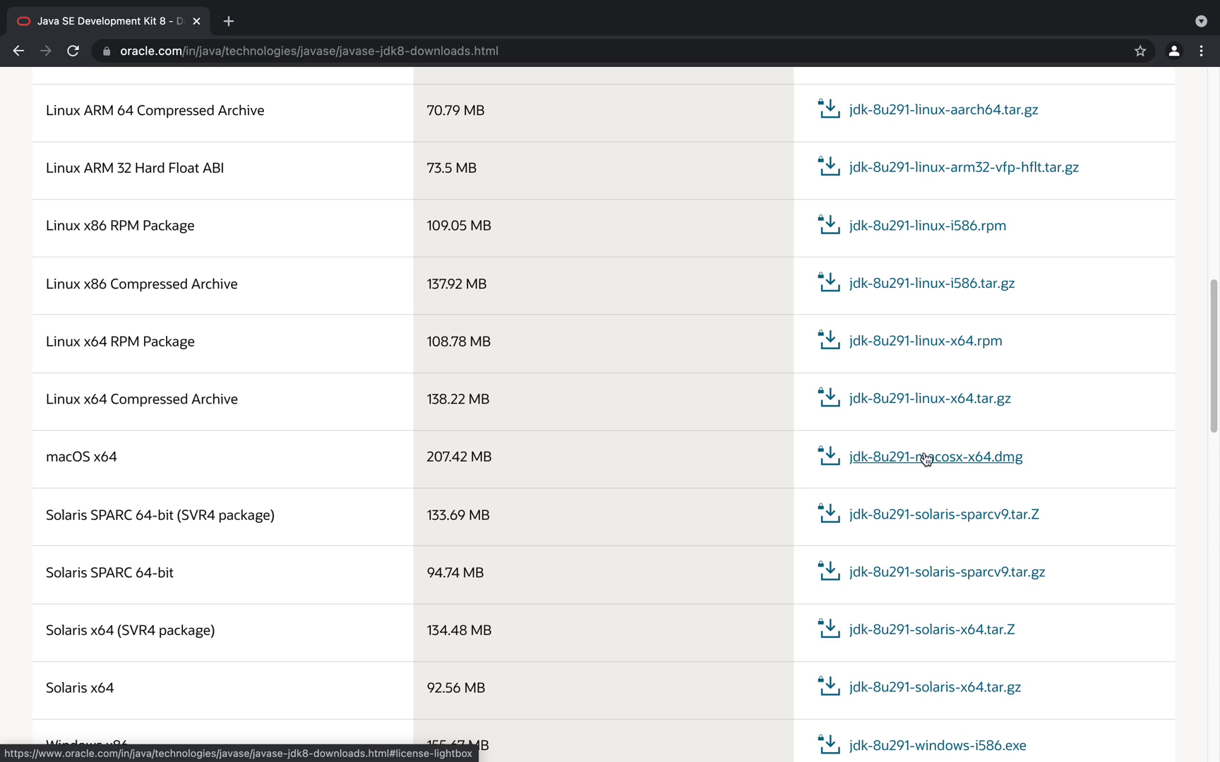
left_click_drag(428, 460, 497, 466)
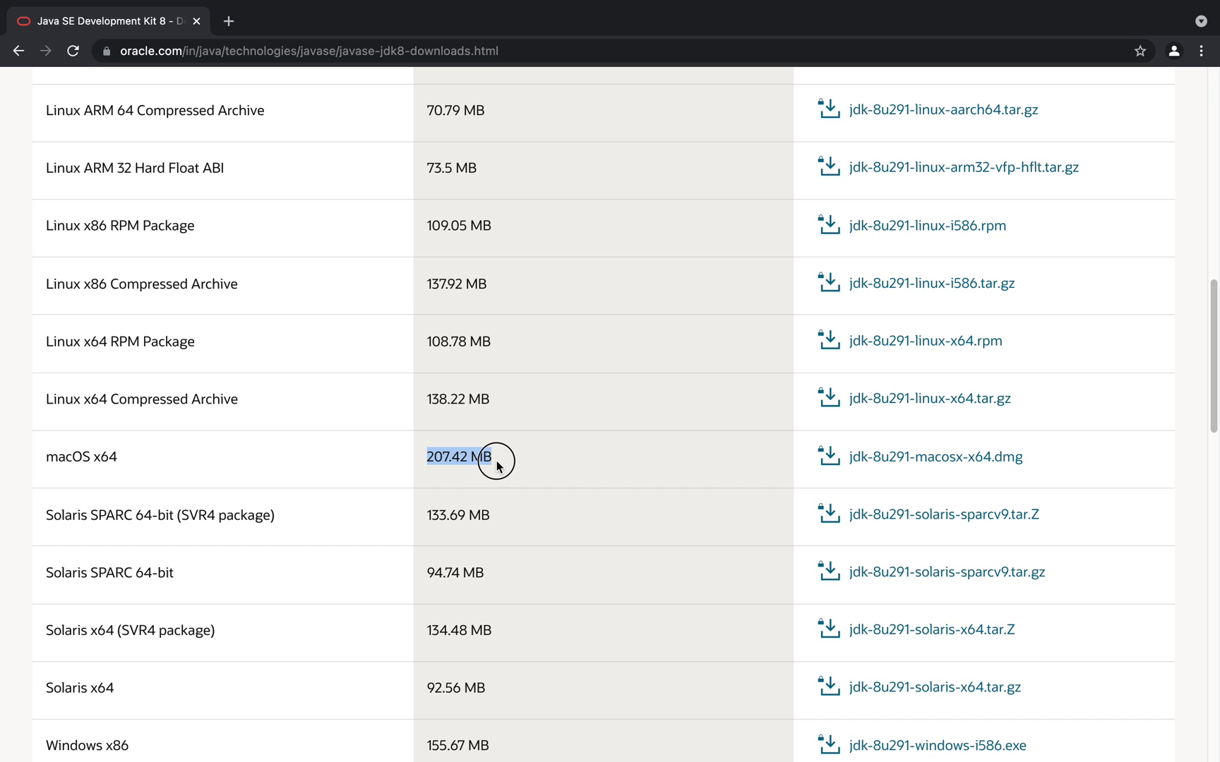
left_click(925, 459)
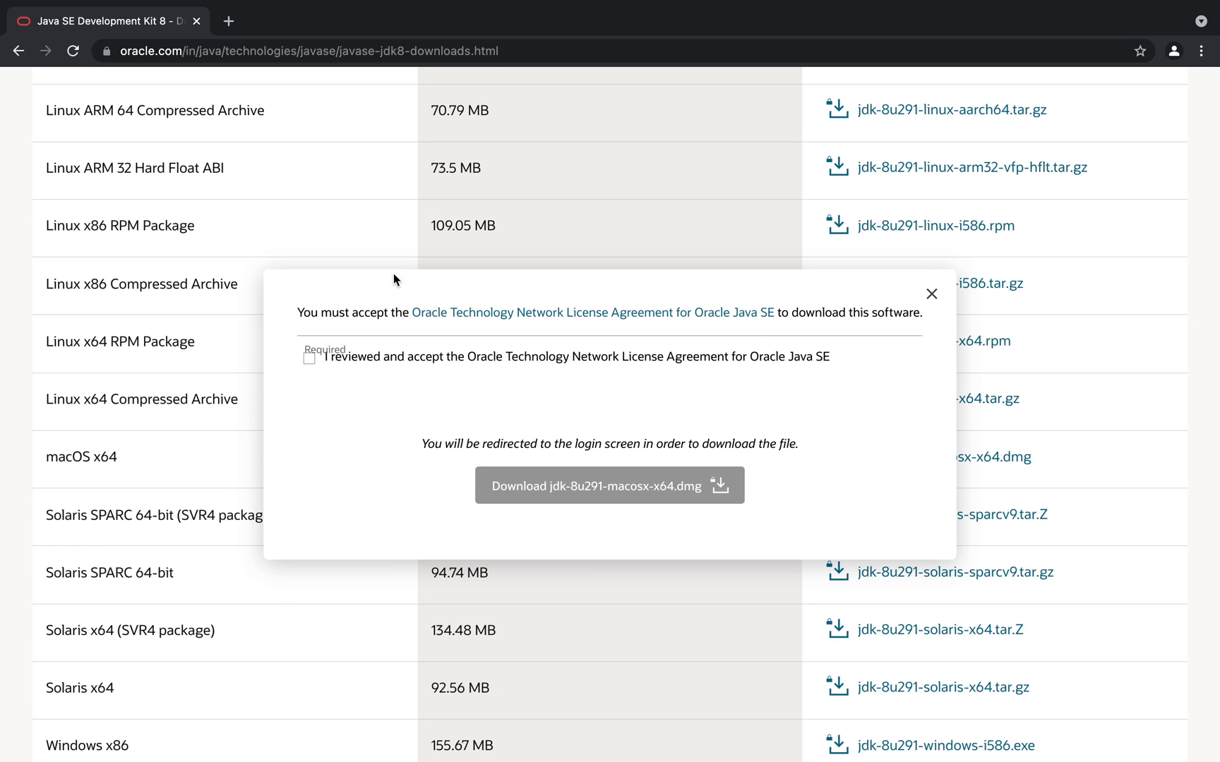
- Accept the Oracle license, download jdk-8u291-macosx-x64.dmg, and switch back to the desktop
left_click(310, 358)
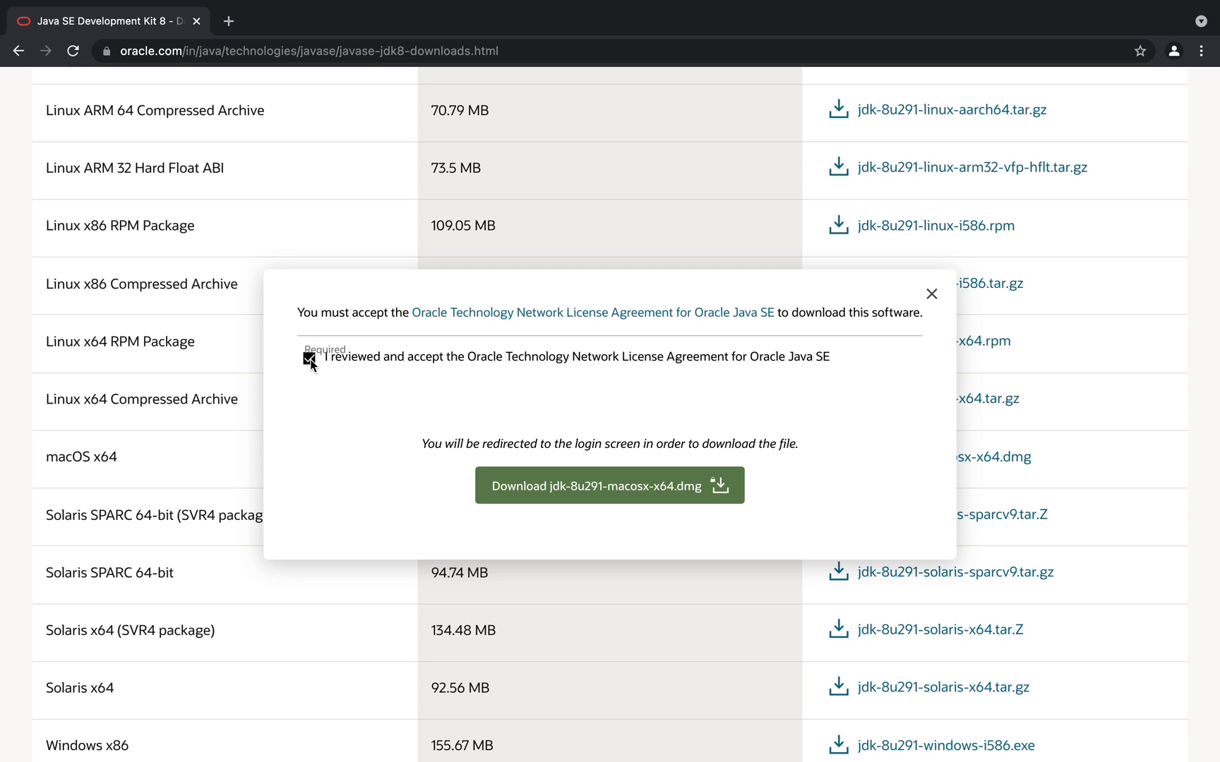
left_click(628, 498)
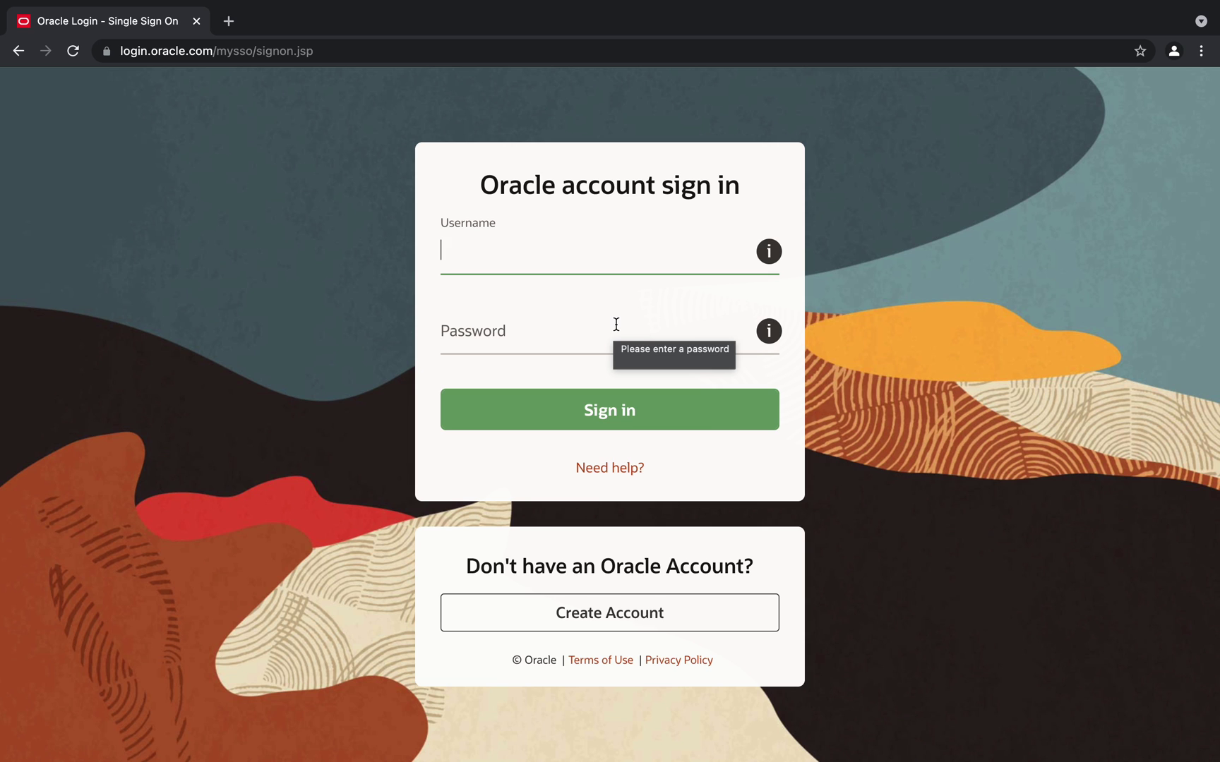
key("ctrl+Left")
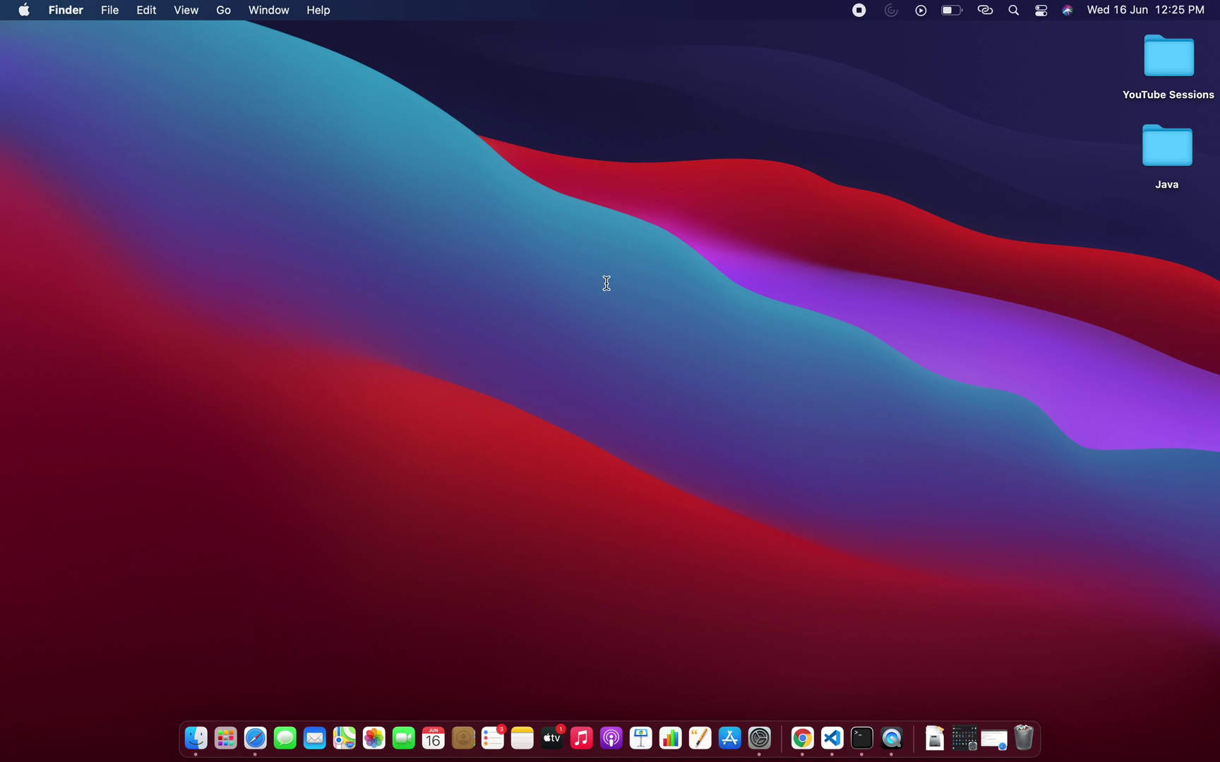
- Open jdk-8u291-macosx-x64.dmg from Downloads and launch the JDK 8 Update 291.pkg installer
left_click(202, 739)
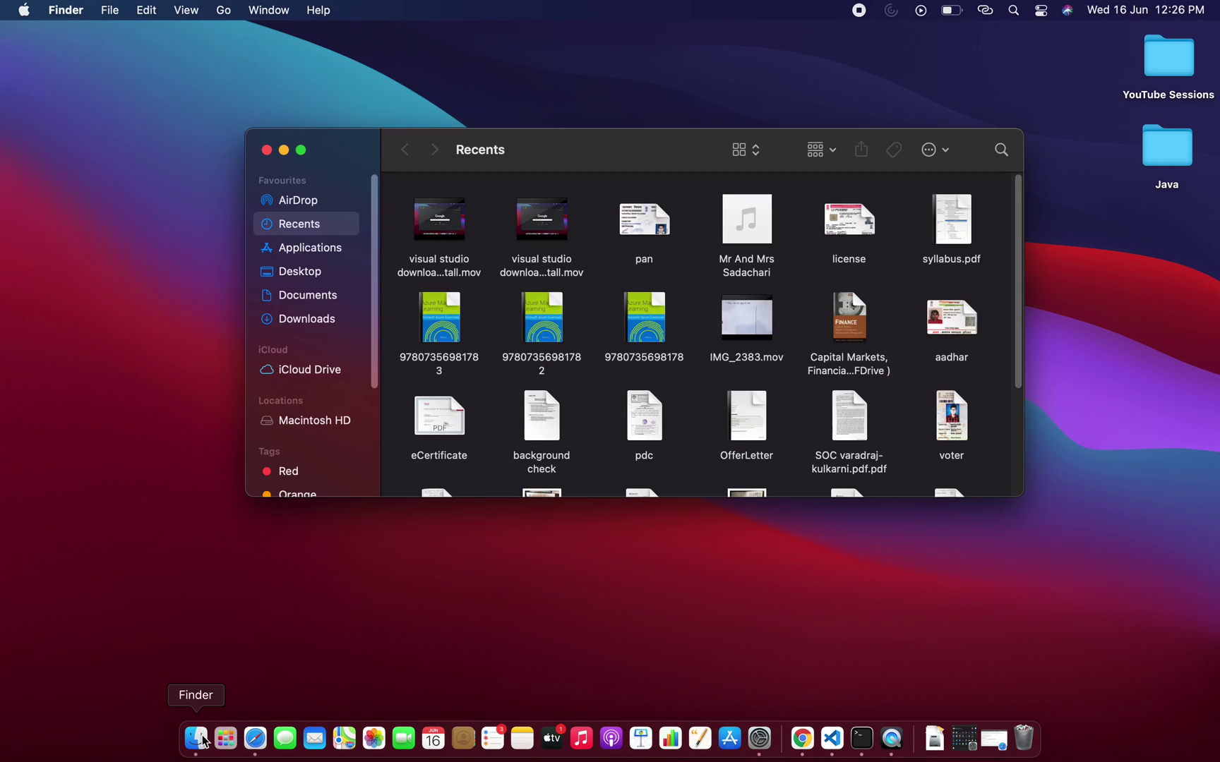
left_click(317, 296)
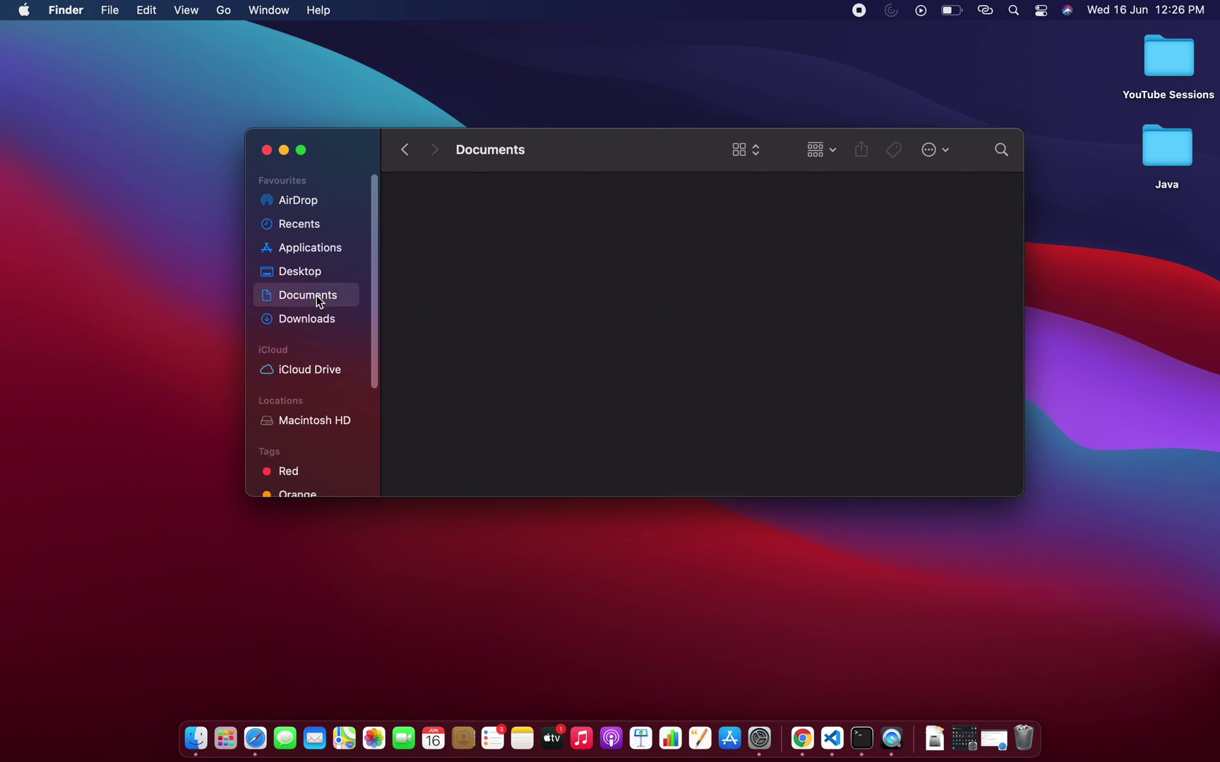
left_click(317, 320)
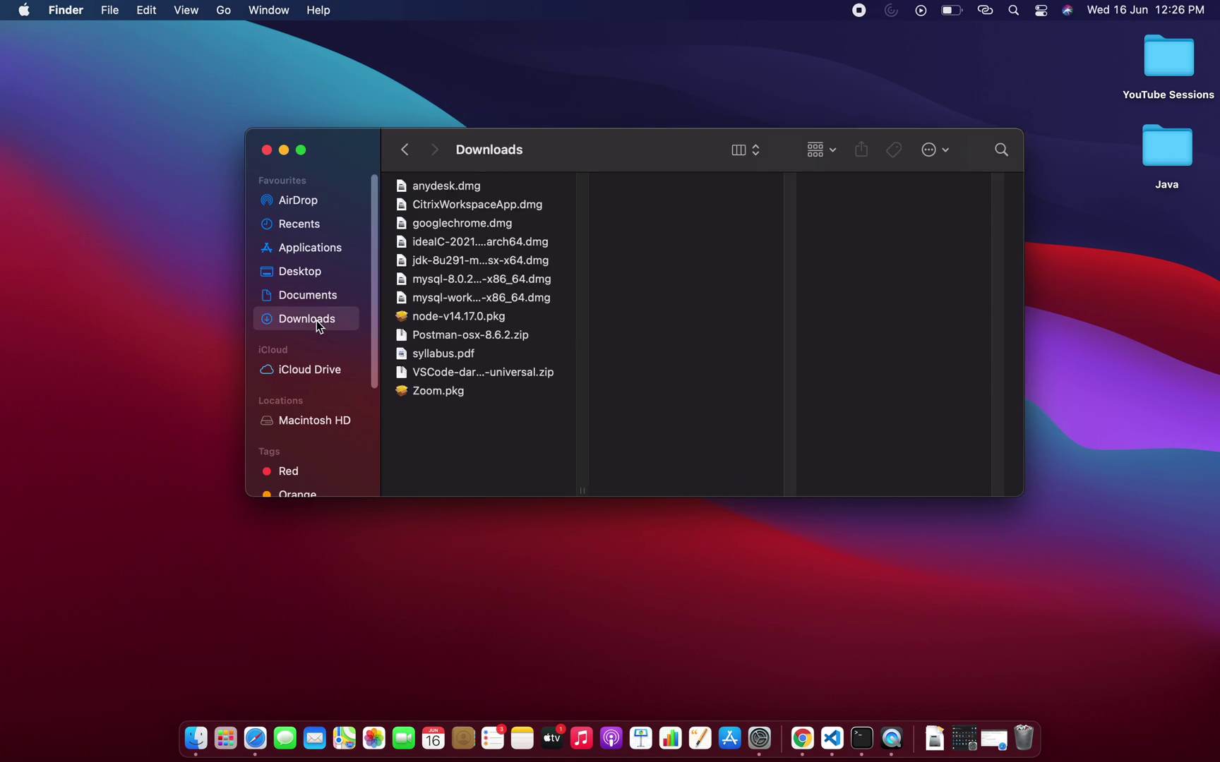
left_click(433, 261)
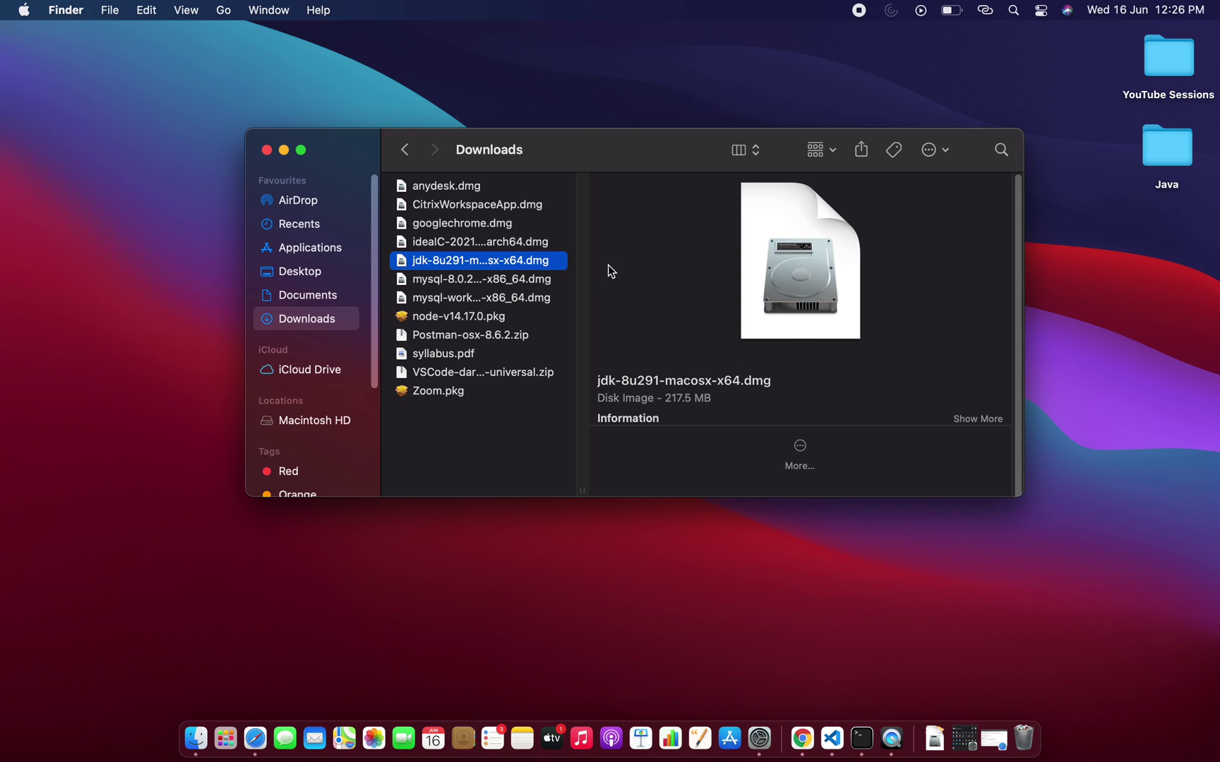
right_click(558, 270)
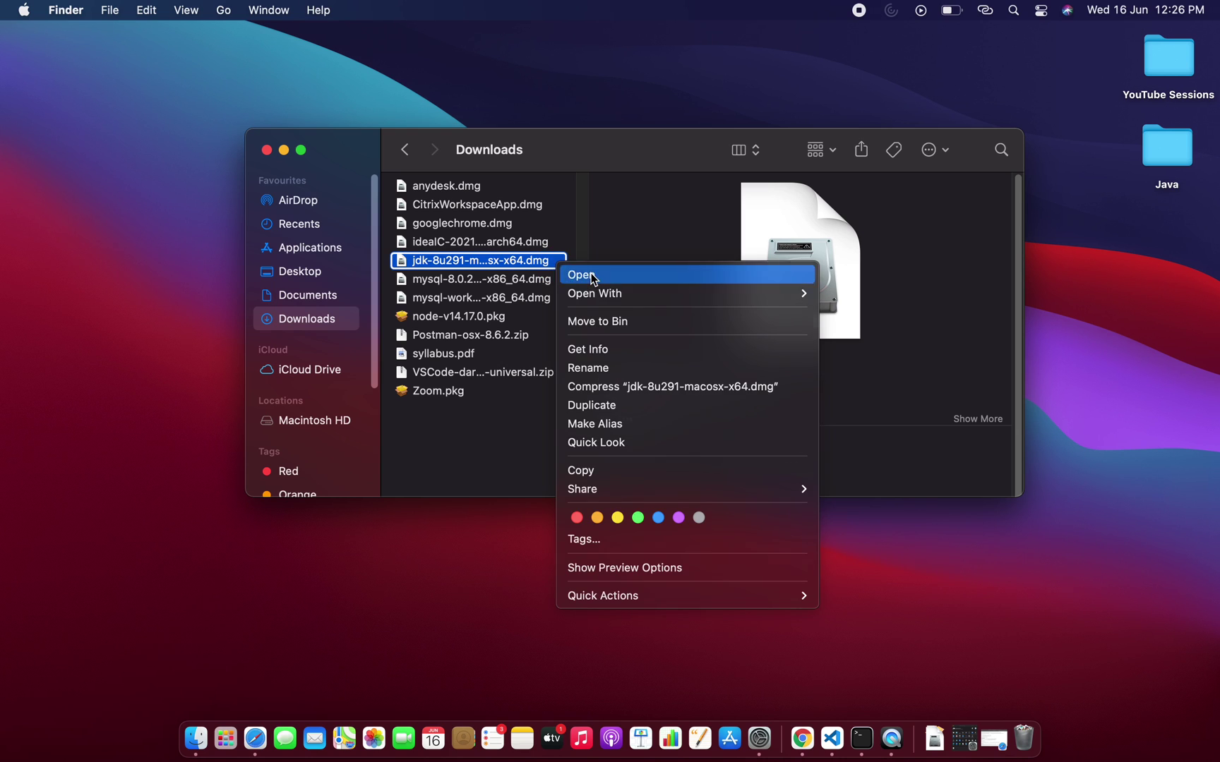
left_click(589, 274)
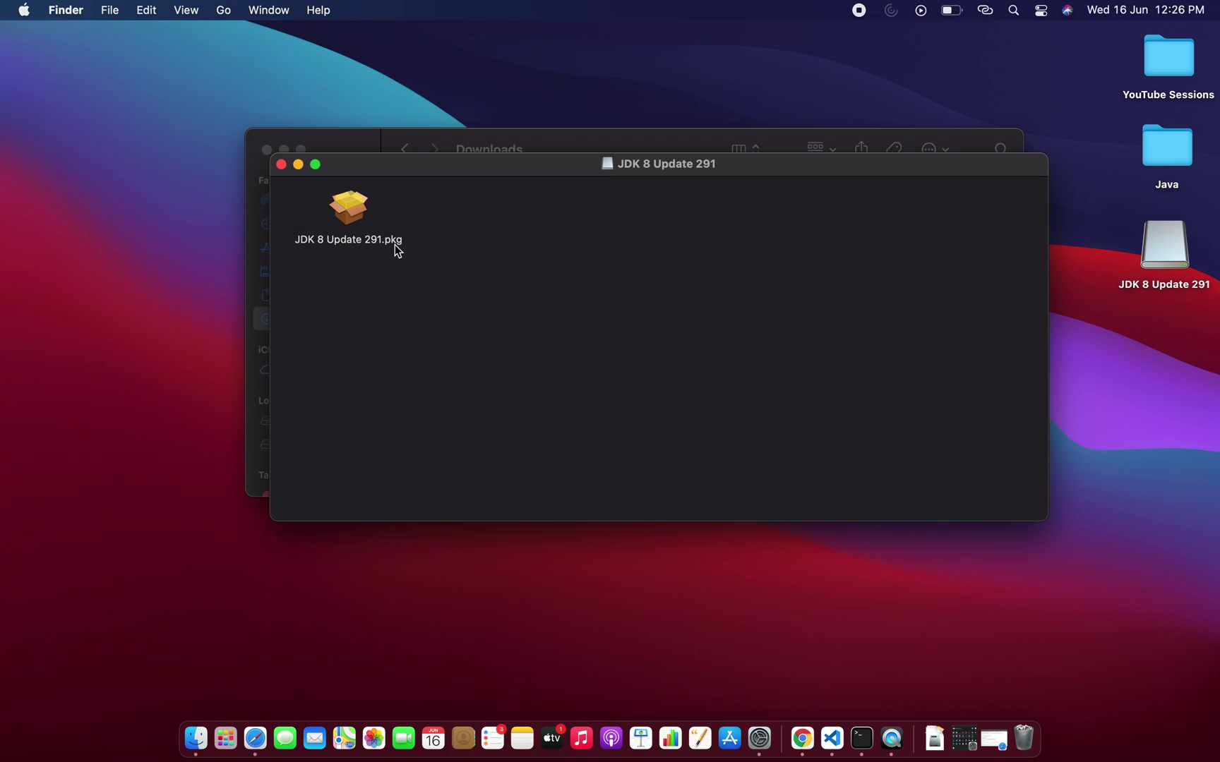
left_click(358, 218)
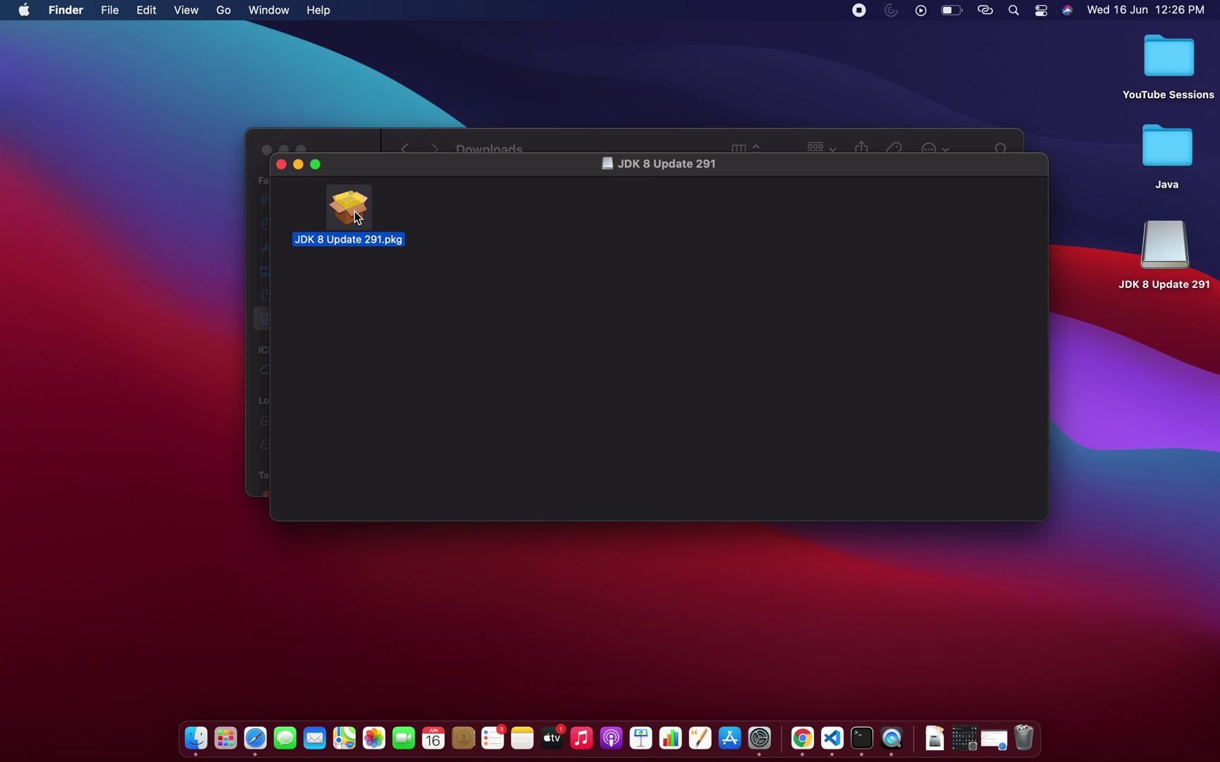
right_click(357, 218)
left_click(384, 220)
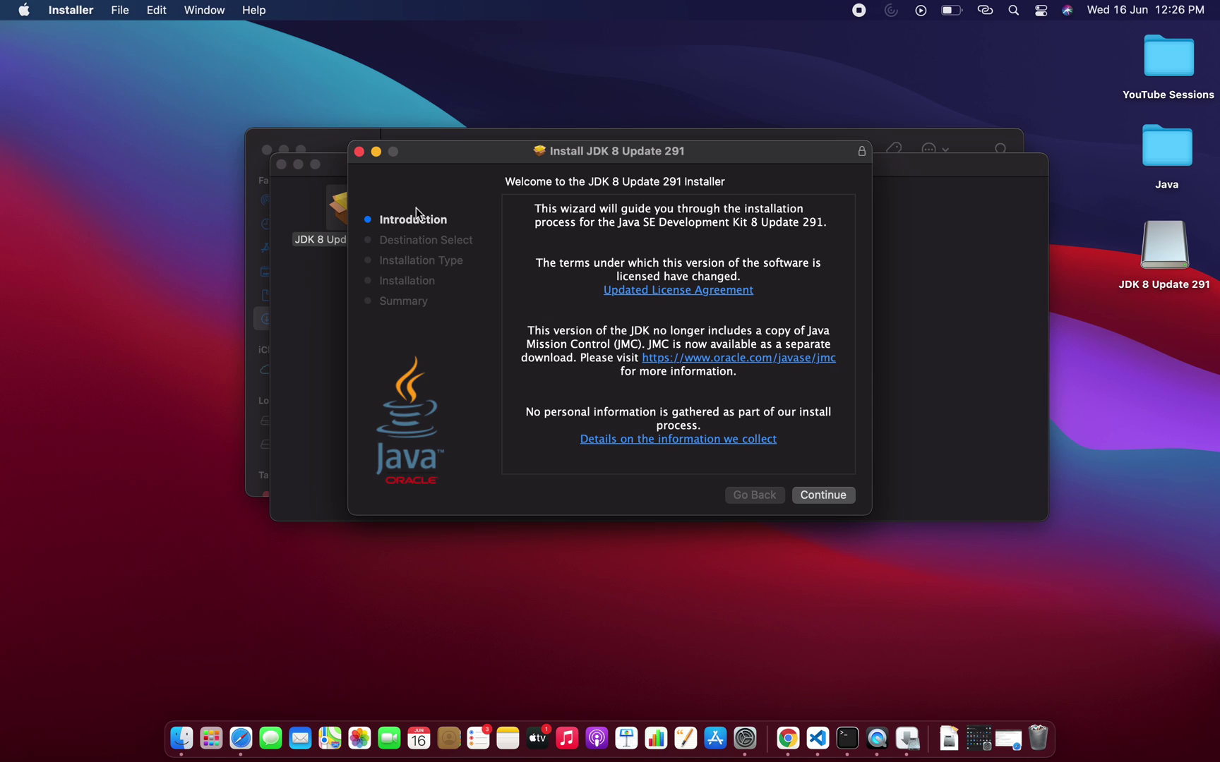
- Run the standard JDK 8 Update 291 install on Macintosh HD with the account password, then switch to VS Code
left_click(811, 496)
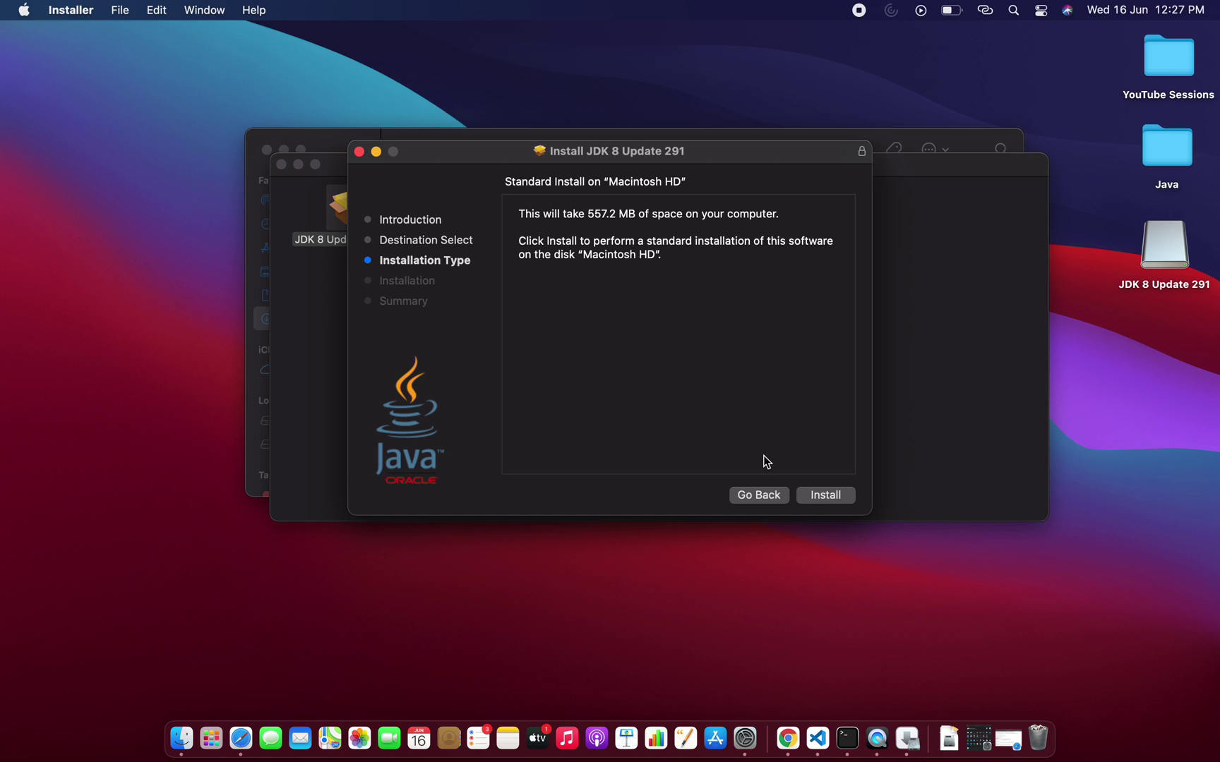
left_click(816, 496)
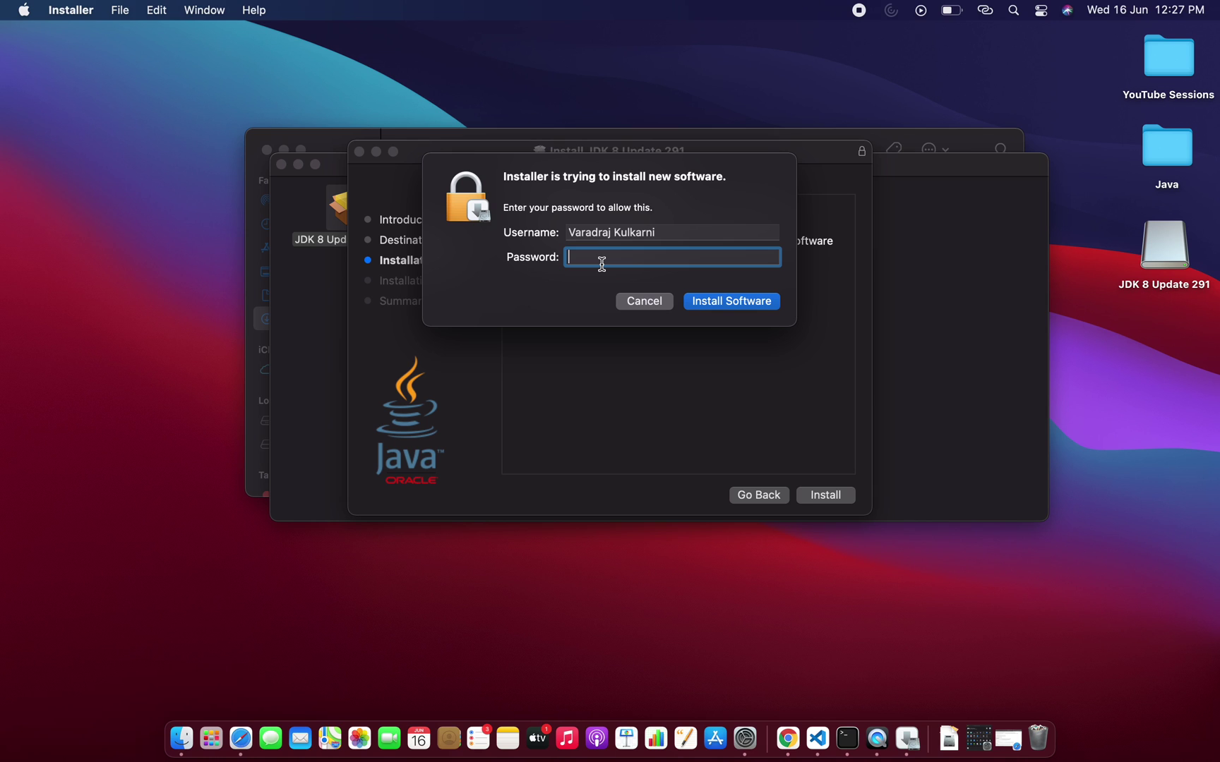
type("•••••••••")
left_click(762, 305)
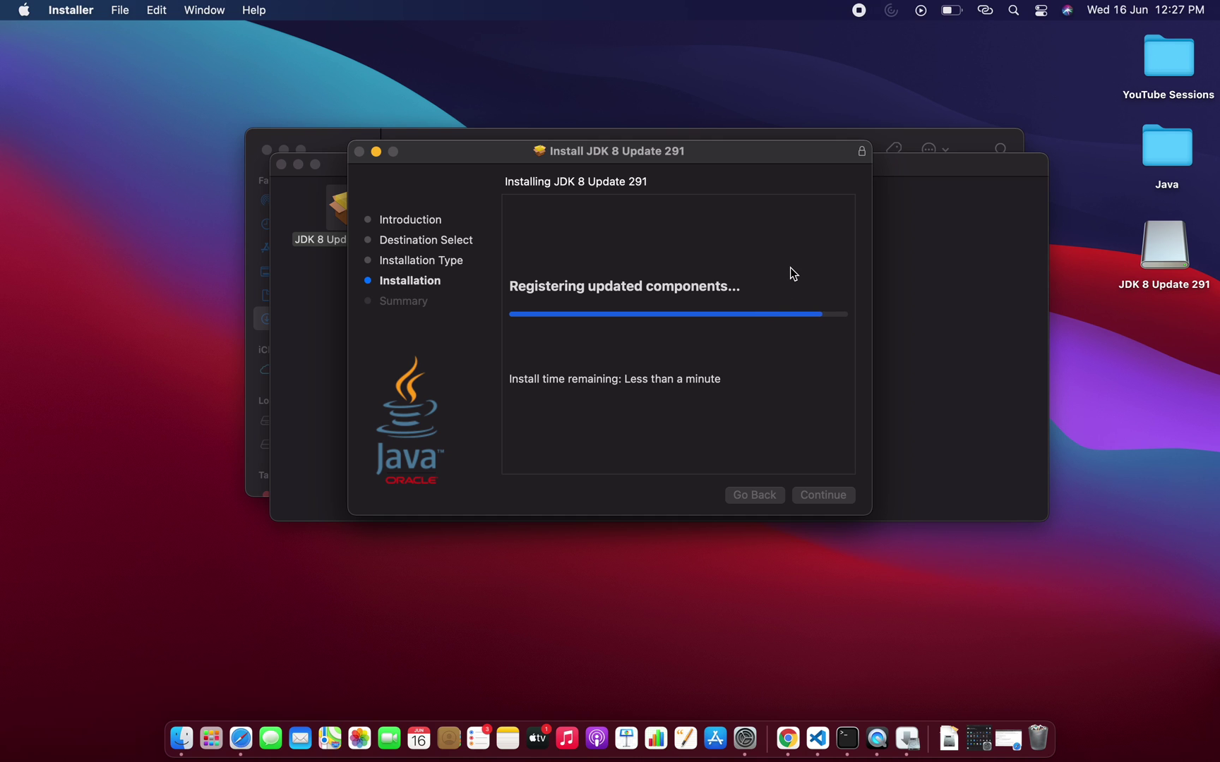
left_click(819, 740)
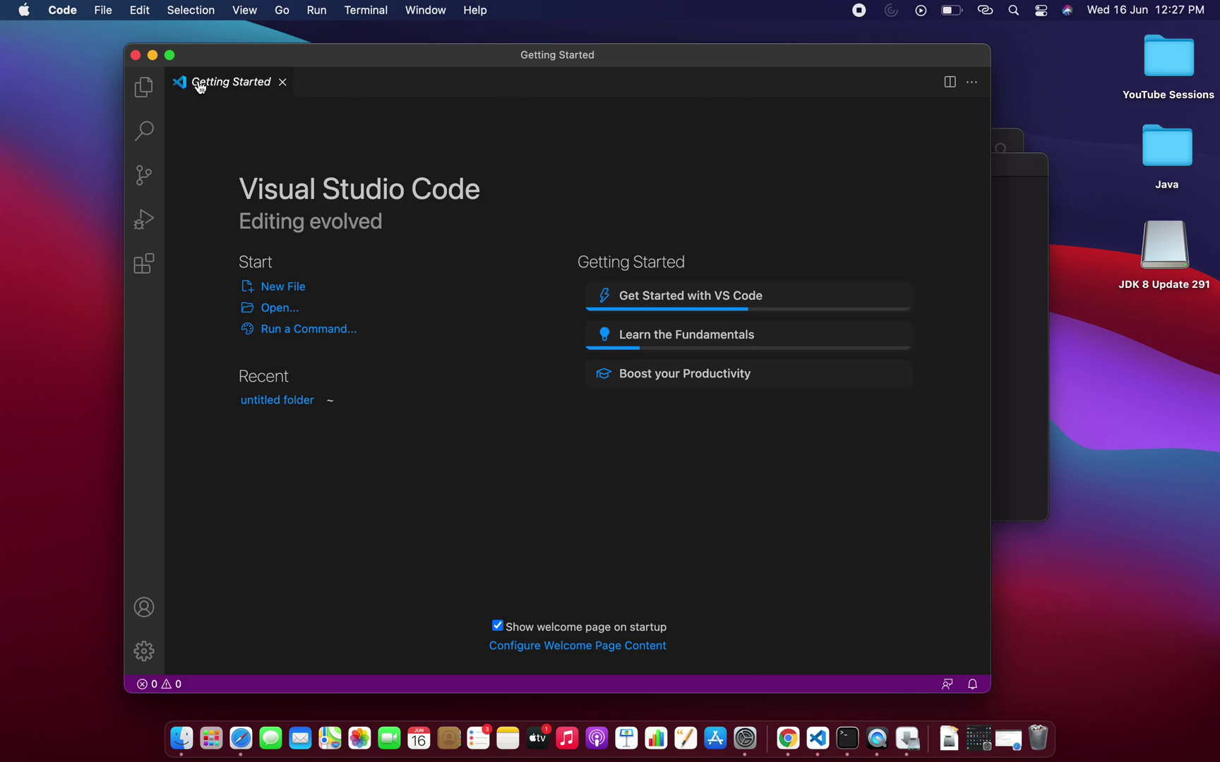
- Close VS Code, open the desktop Java folder, and open MainClass.java with Visual Studio Code
left_click(135, 54)
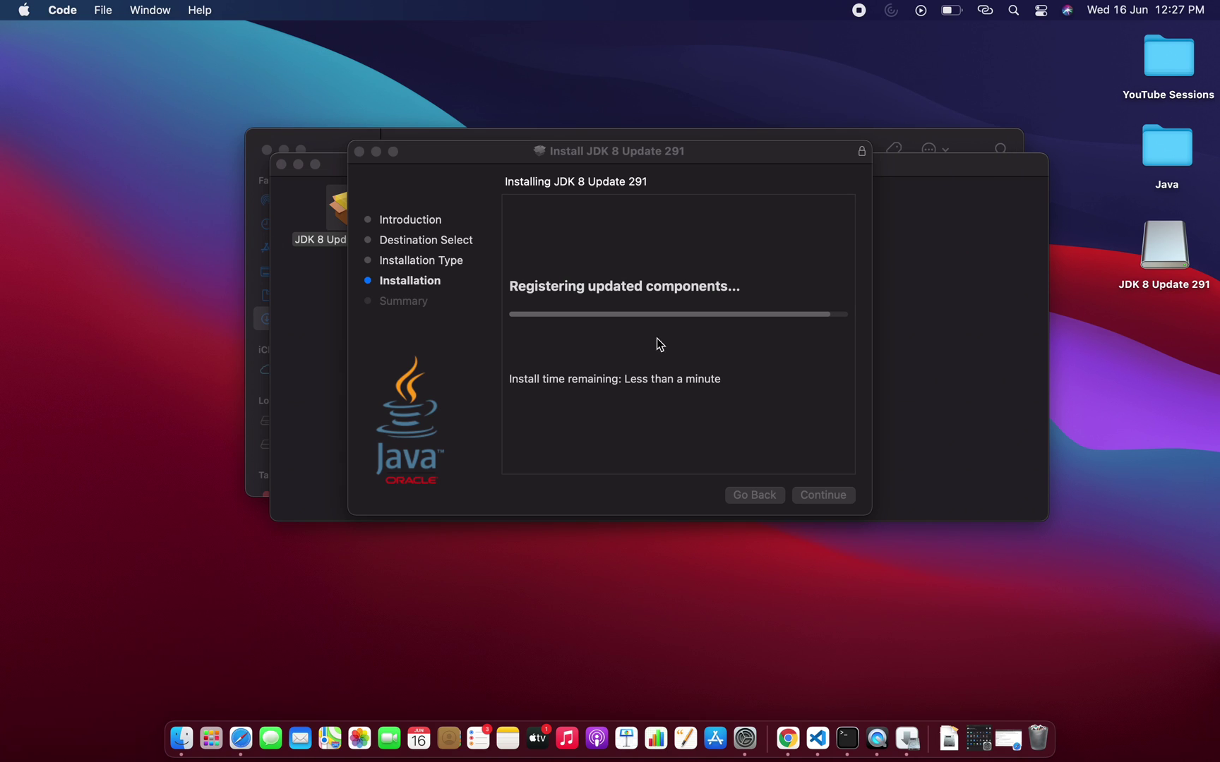
left_click(1158, 160)
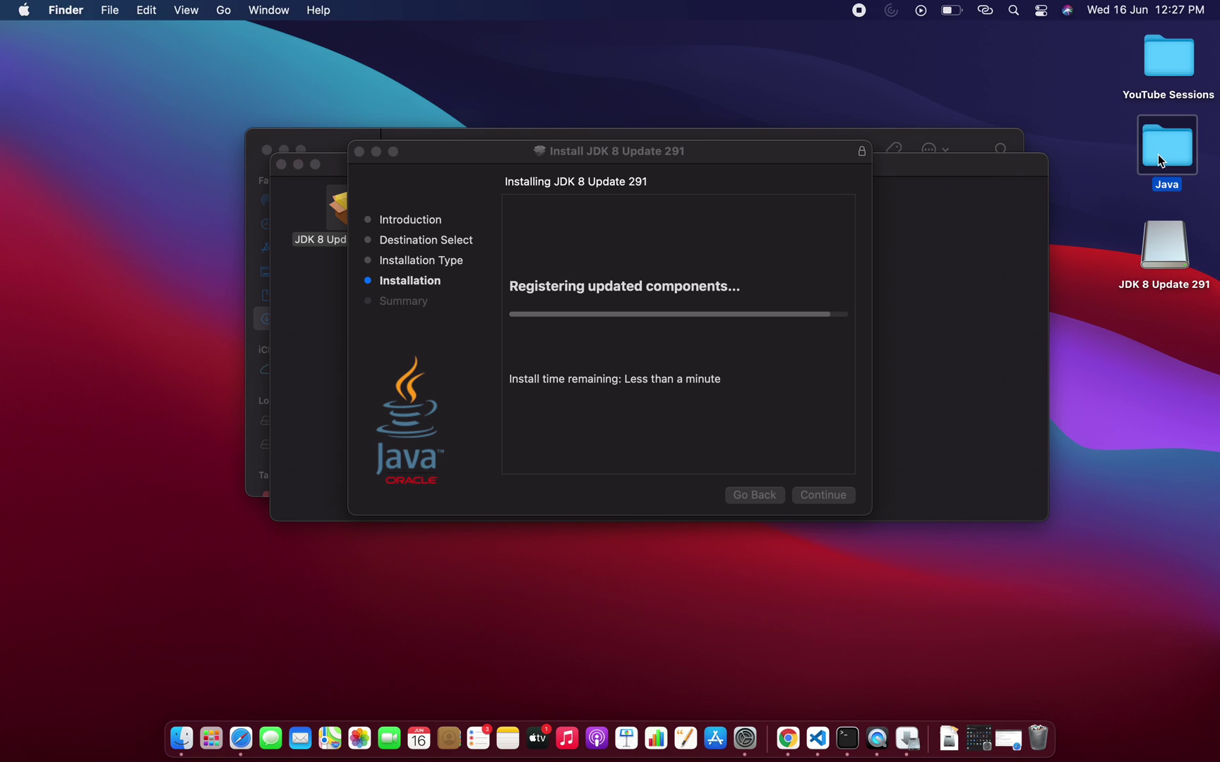
right_click(1157, 156)
left_click(1074, 160)
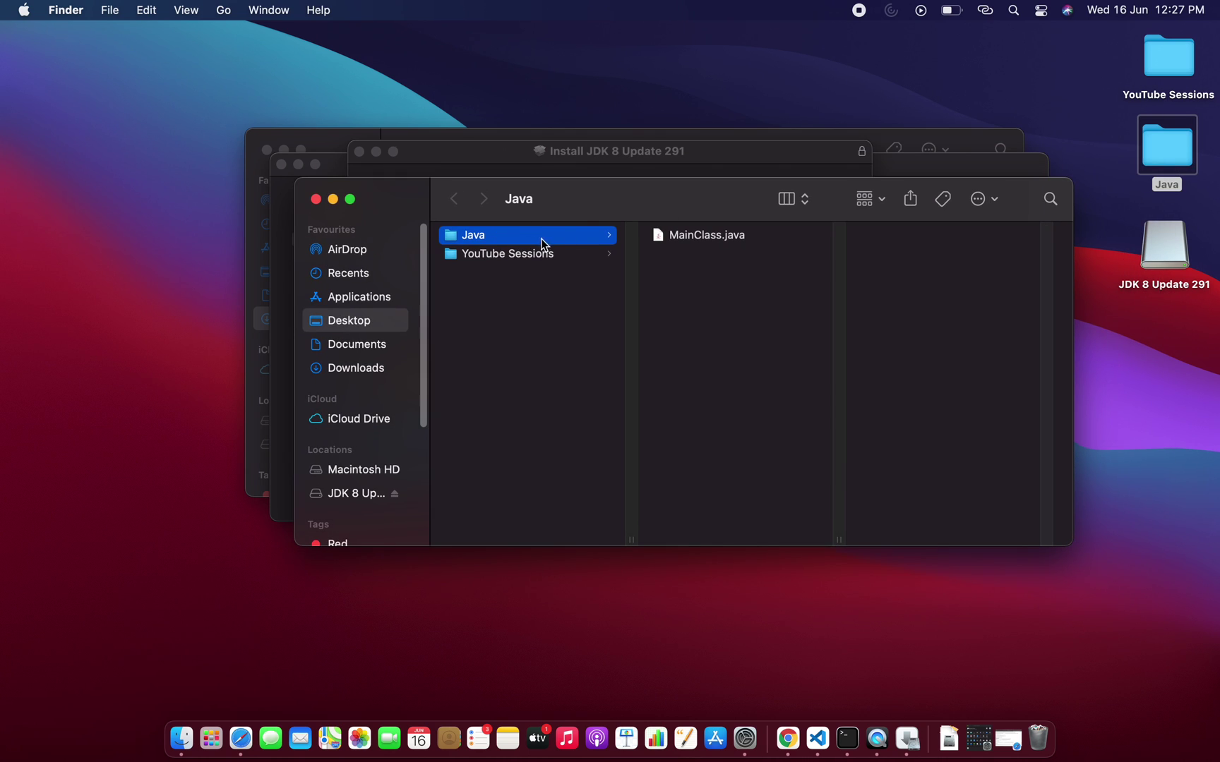
left_click(680, 239)
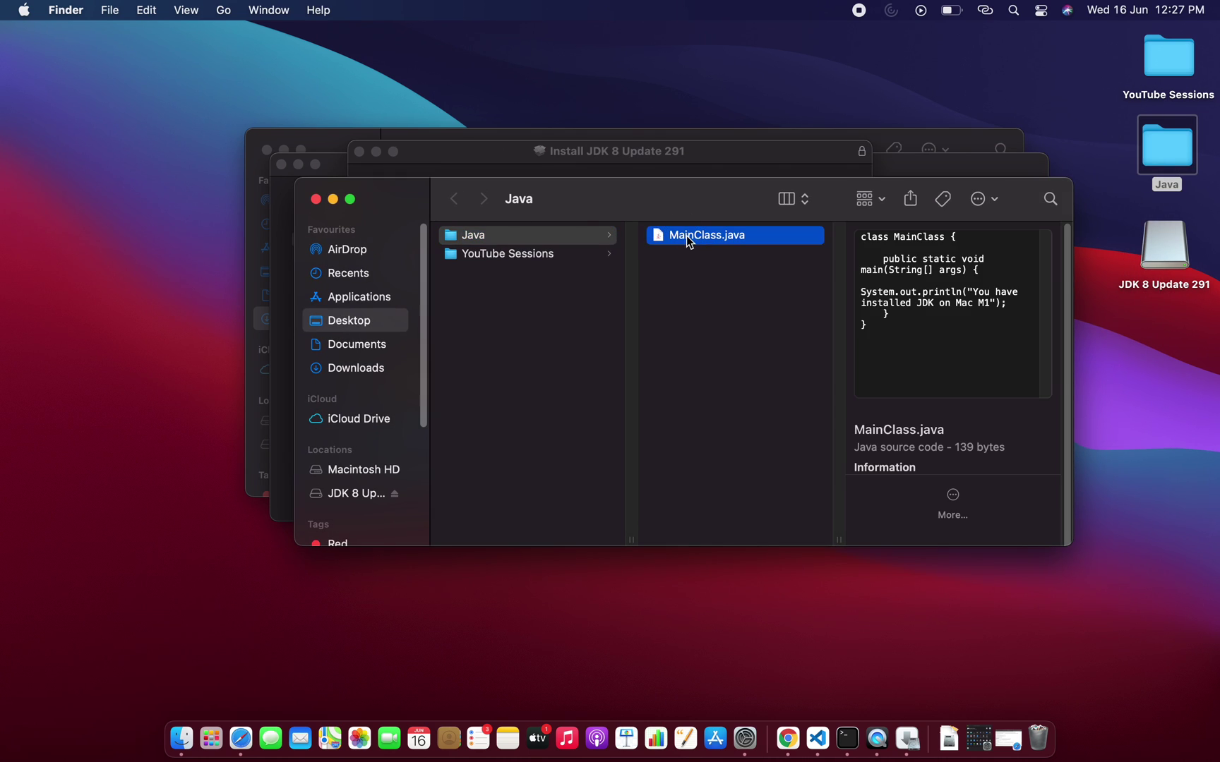
right_click(689, 238)
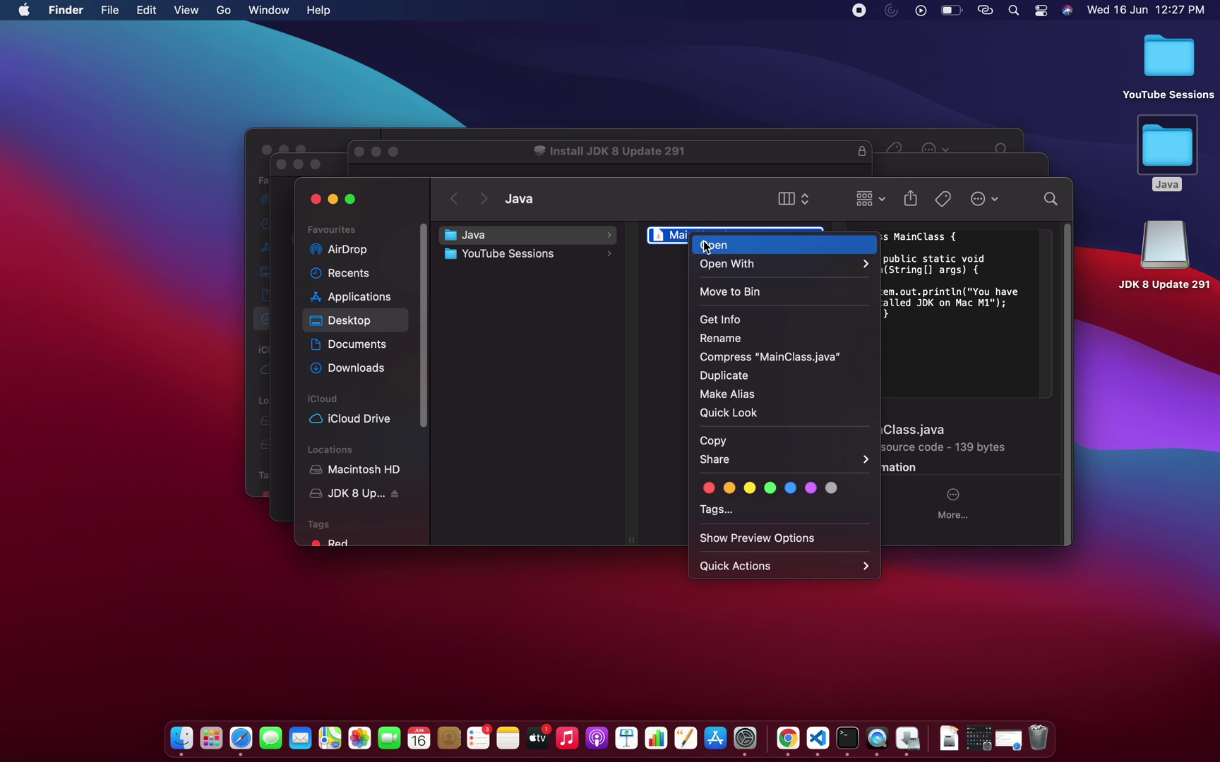
mouse_move(714, 264)
left_click(978, 265)
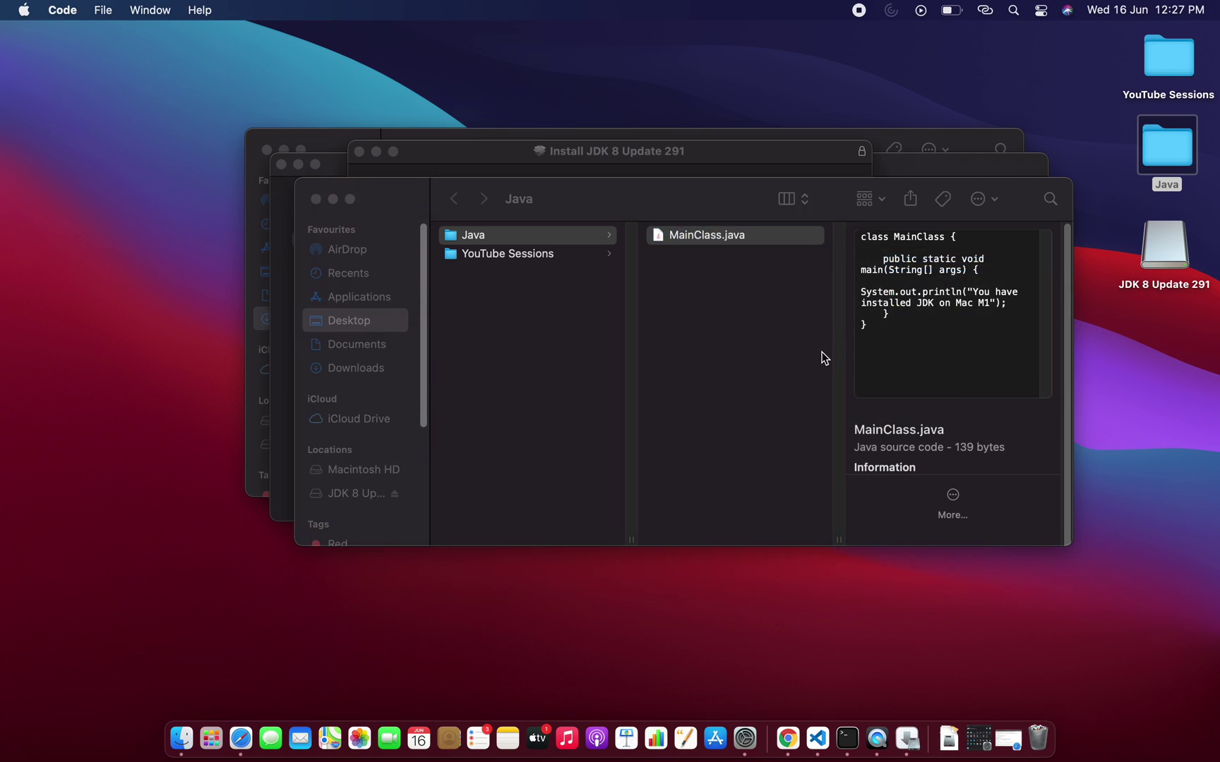
- Zoom into MainClass.java, highlight System.out.println and lines 3–4, then minimise the editor
left_click_drag(468, 60, 641, 85)
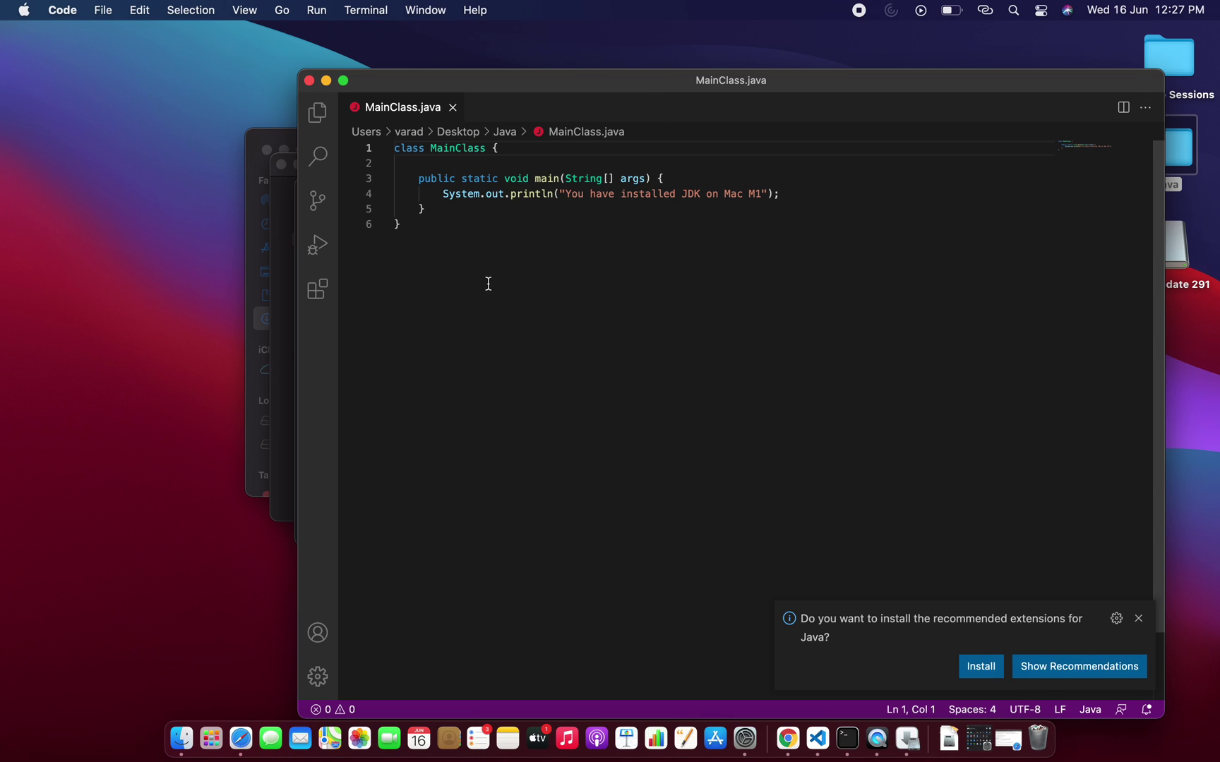
scroll(486, 272, "up", 5)
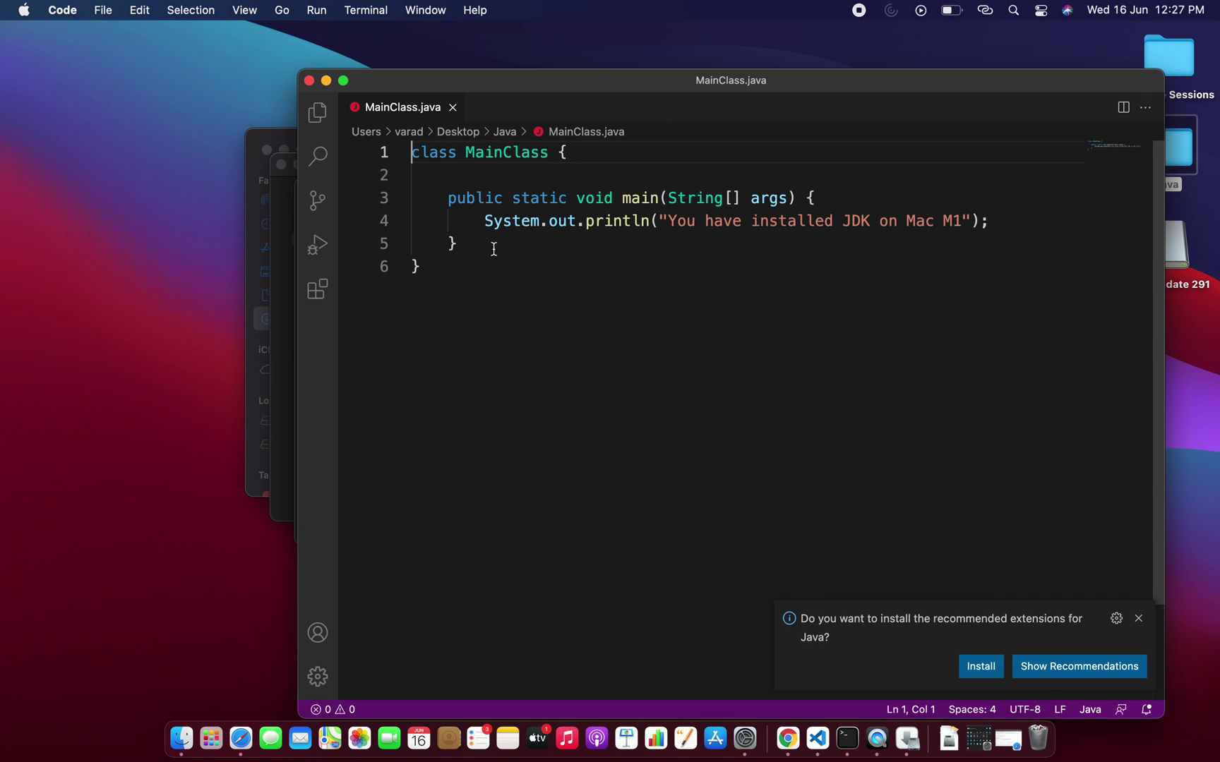
left_click_drag(484, 226, 648, 229)
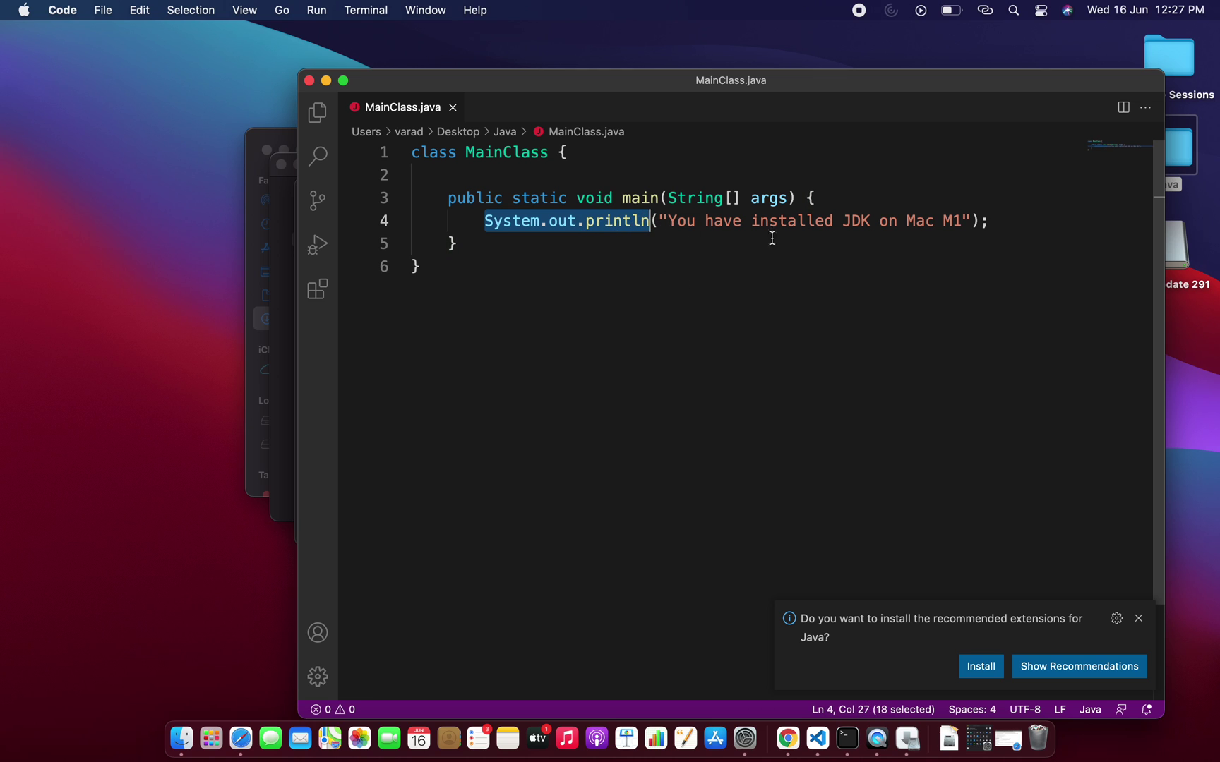
left_click_drag(988, 221, 393, 208)
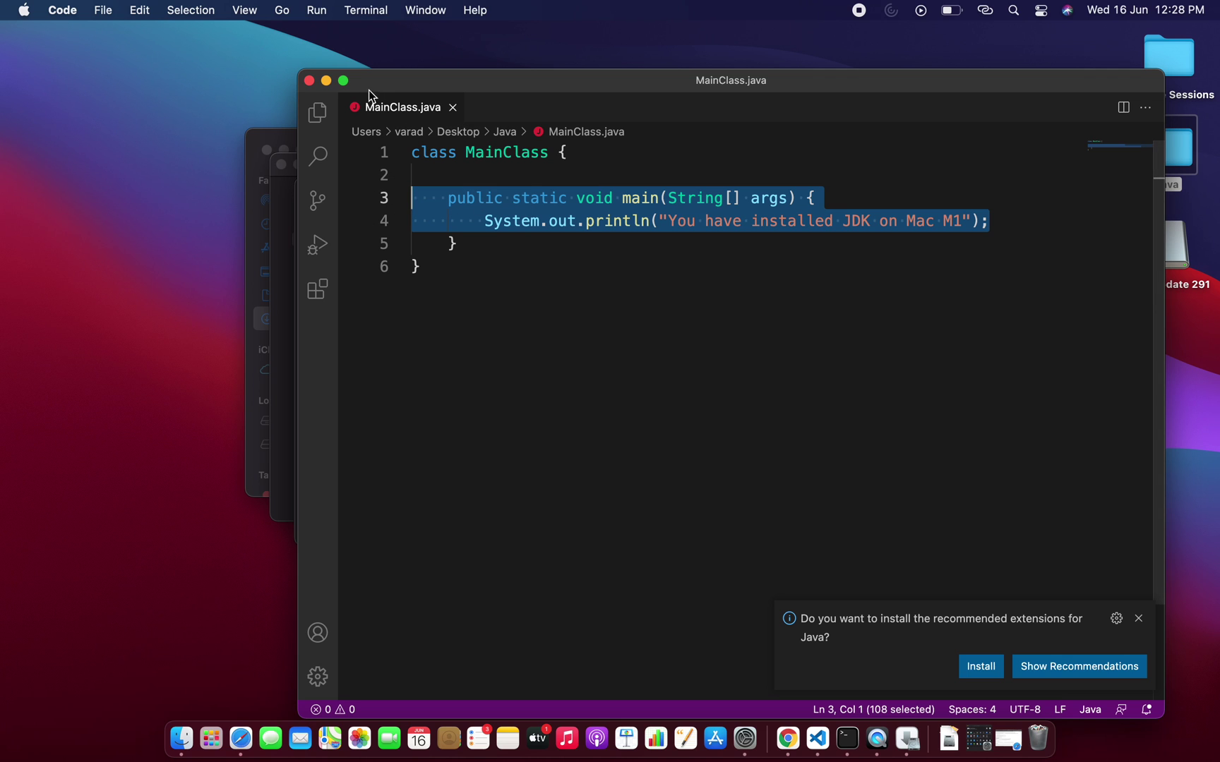
left_click(329, 83)
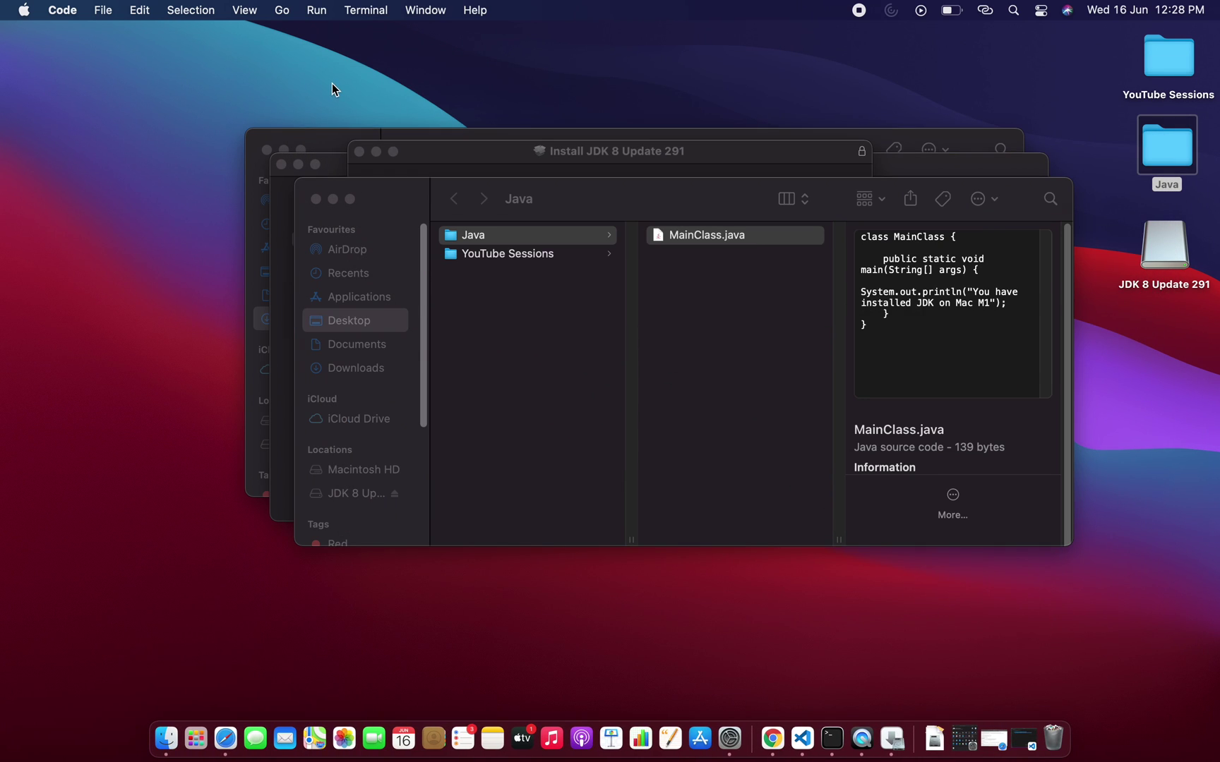
- Close the finished JDK 8 Update 291 installer, choosing Keep for the installer package
left_click(499, 161)
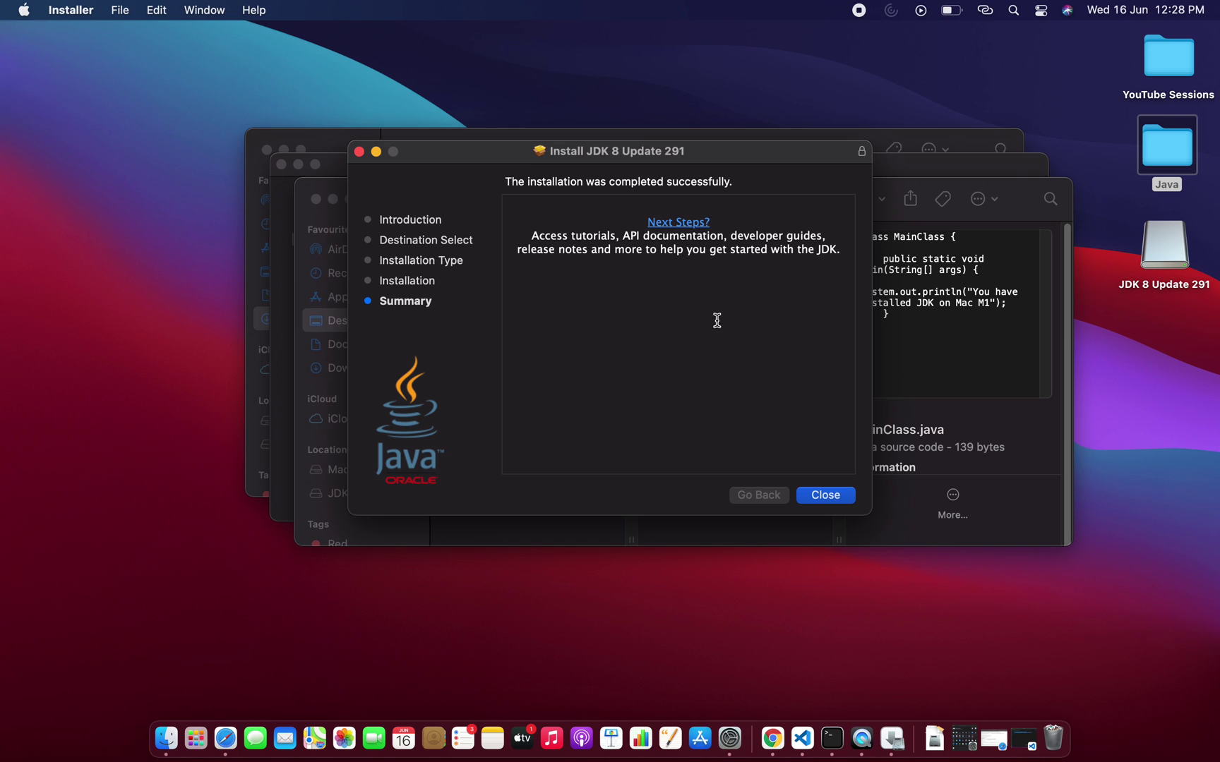
left_click_drag(567, 156, 586, 111)
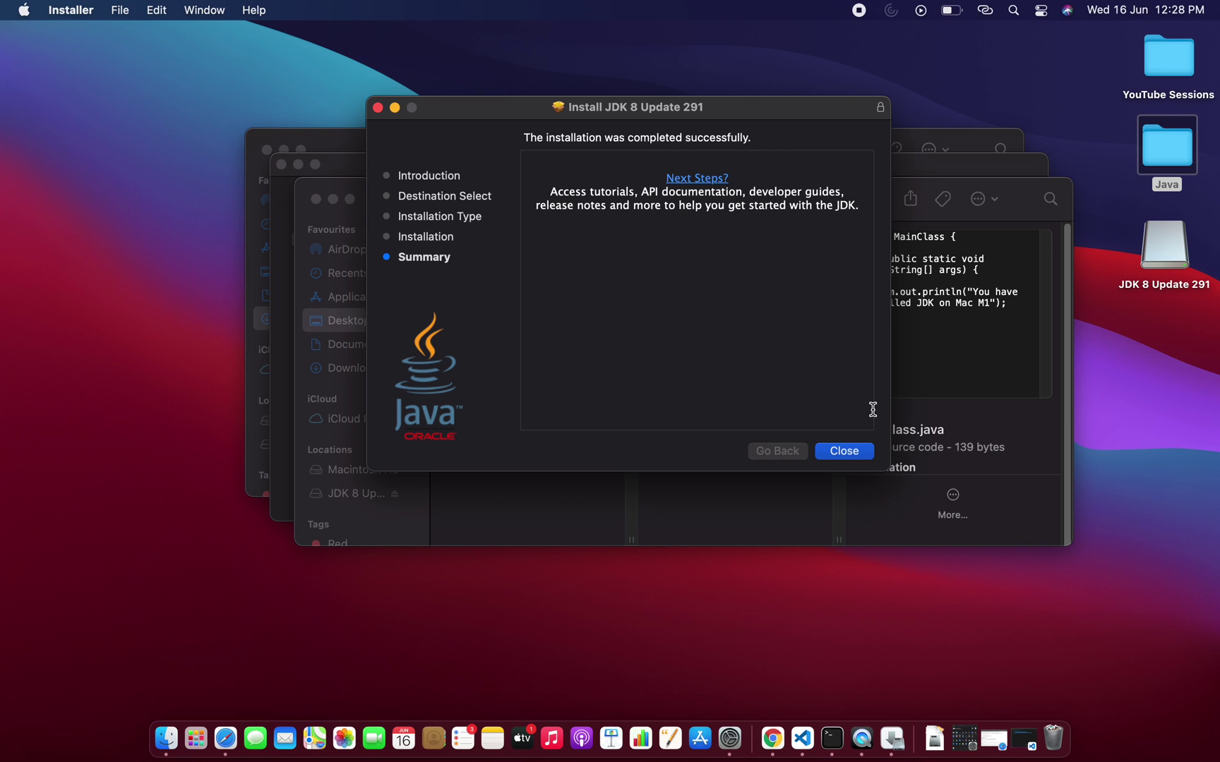
left_click(847, 452)
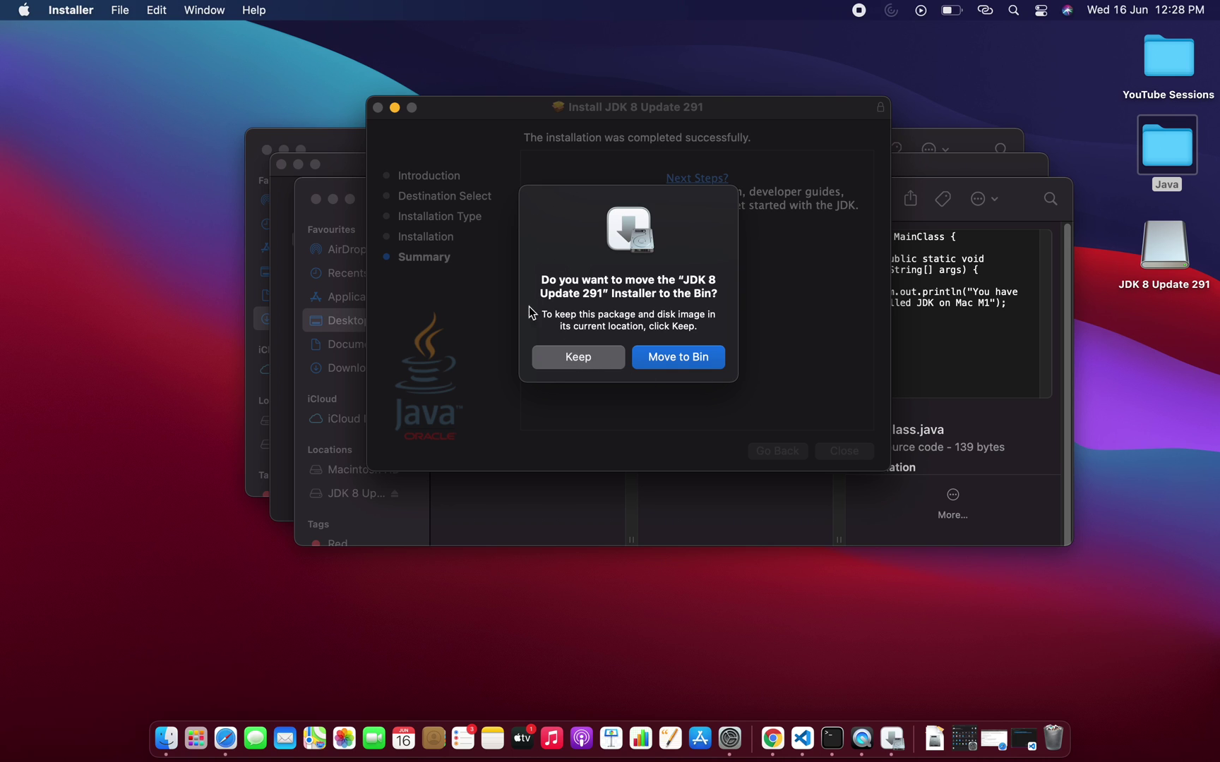
left_click(578, 358)
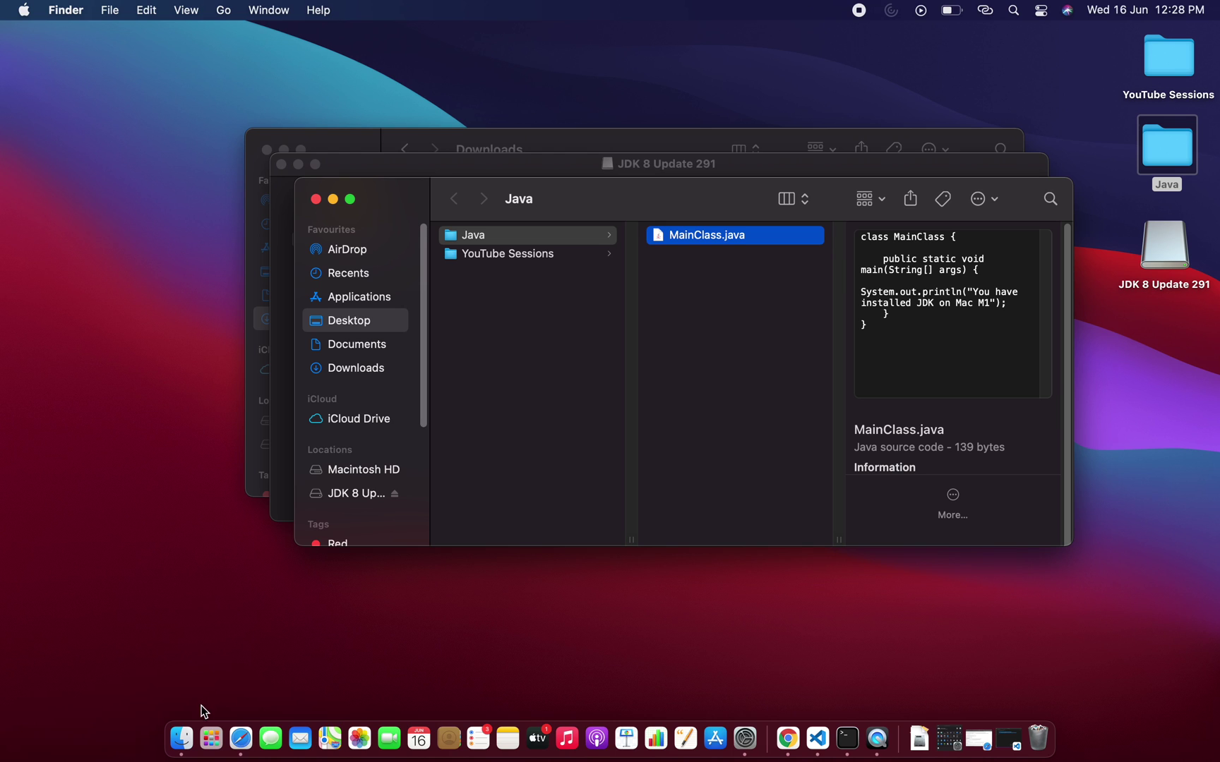
left_click(23, 11)
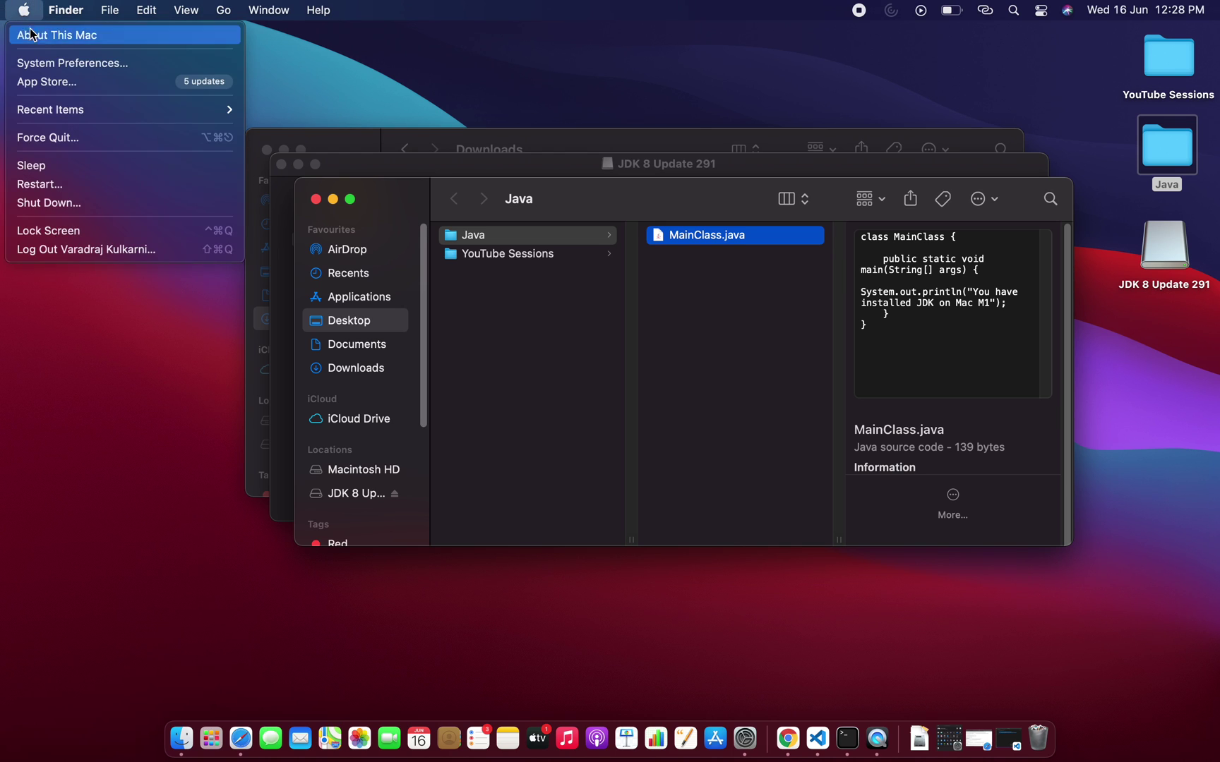
left_click(37, 64)
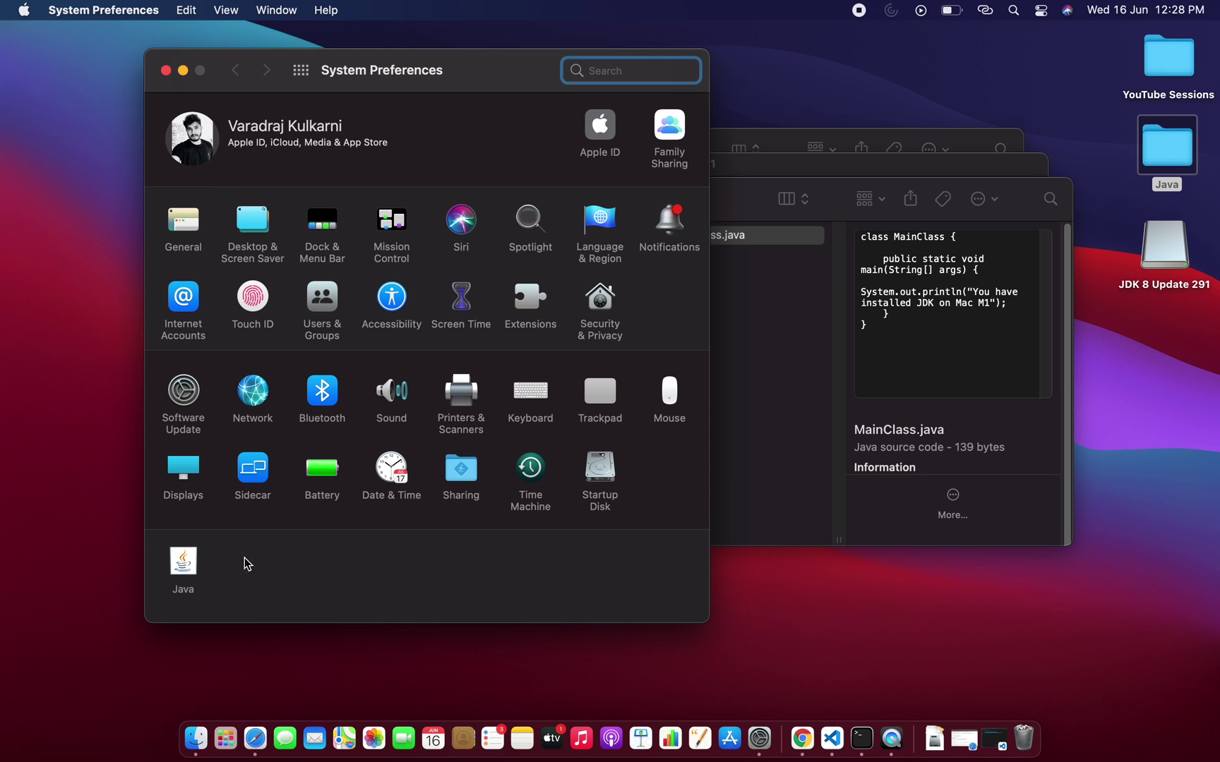
left_click(190, 562)
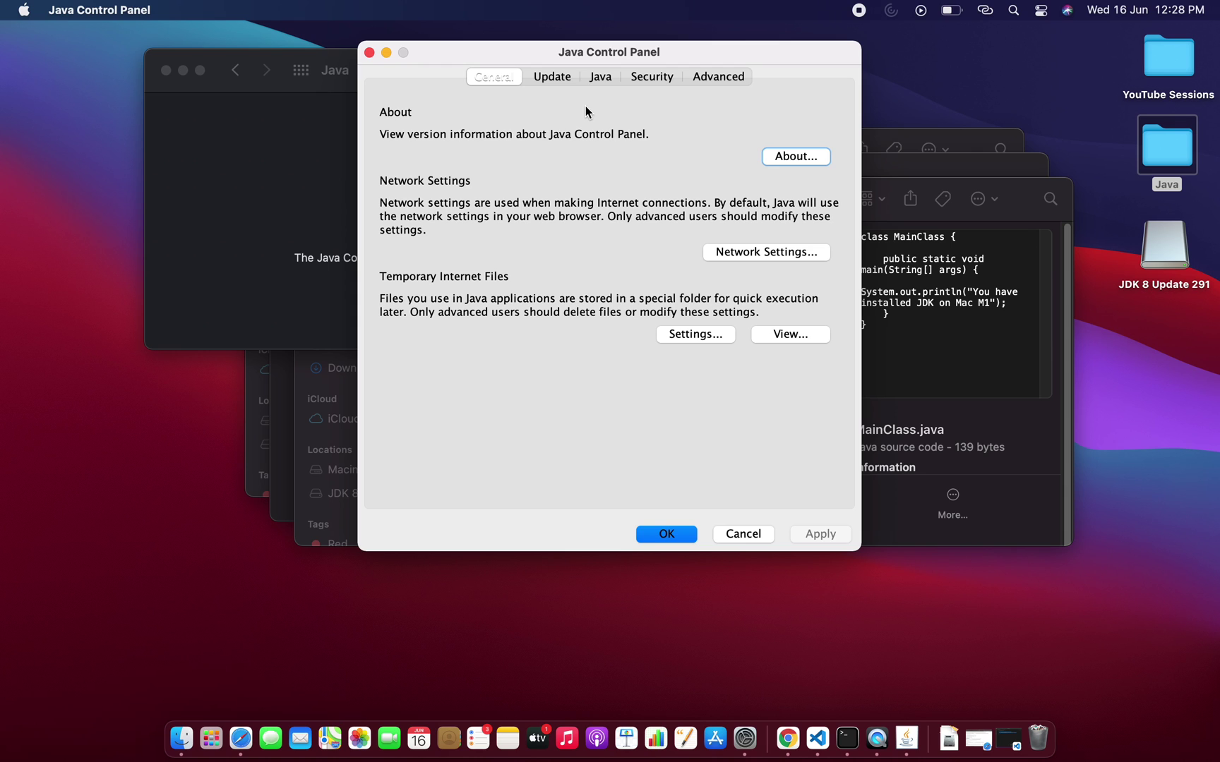
left_click(369, 54)
left_click(162, 70)
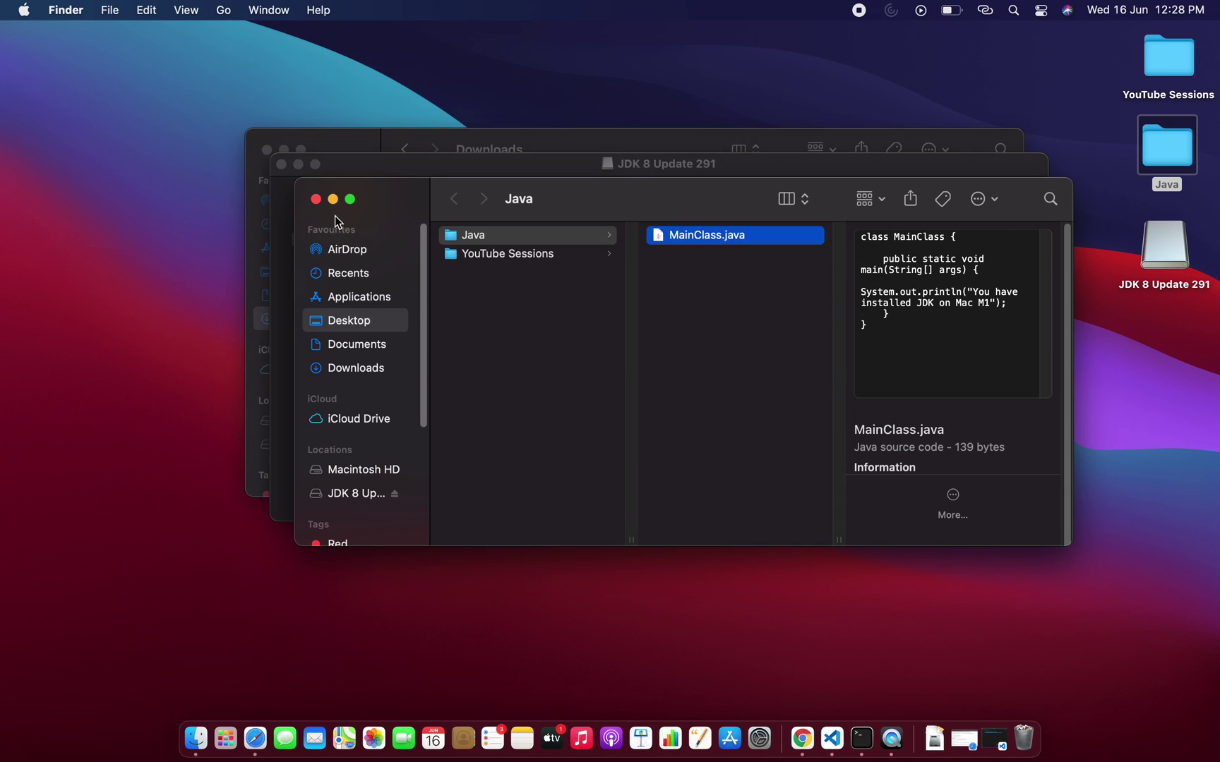
- Close the Java folder, JDK 8 Update 291 disk and Downloads Finder windows
left_click(315, 200)
left_click(281, 165)
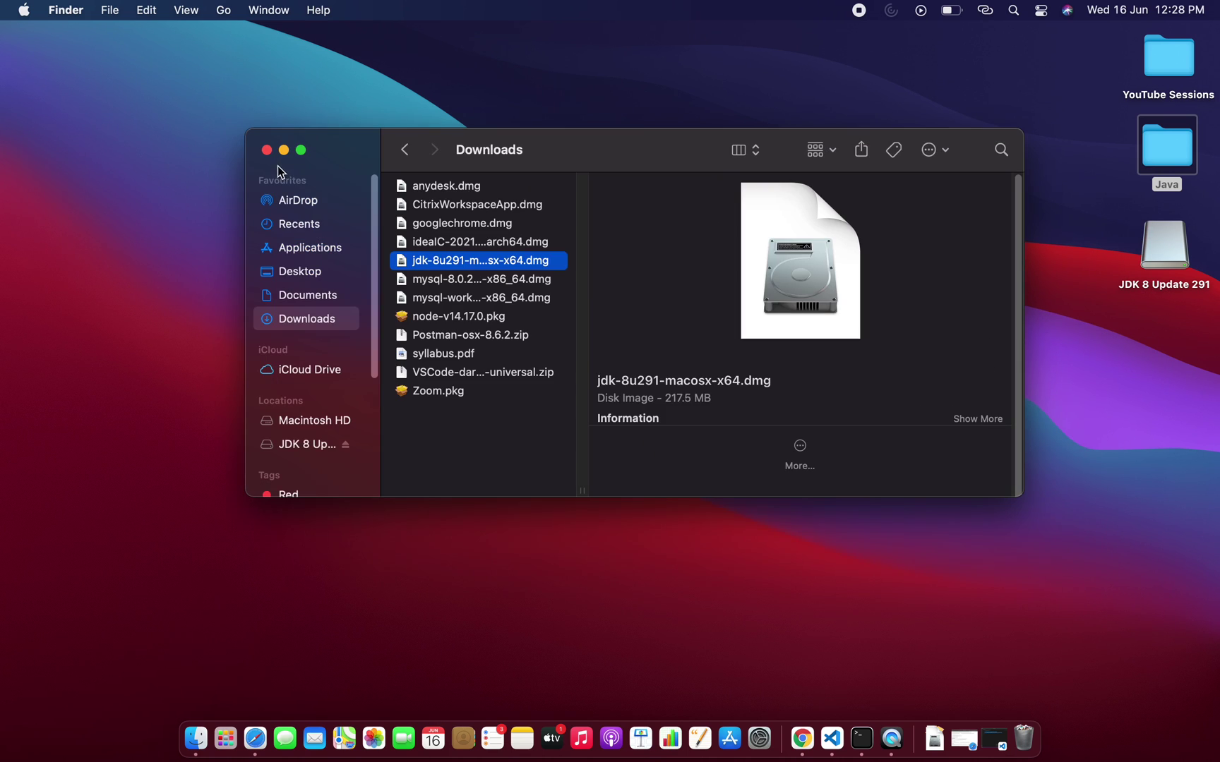
left_click(267, 150)
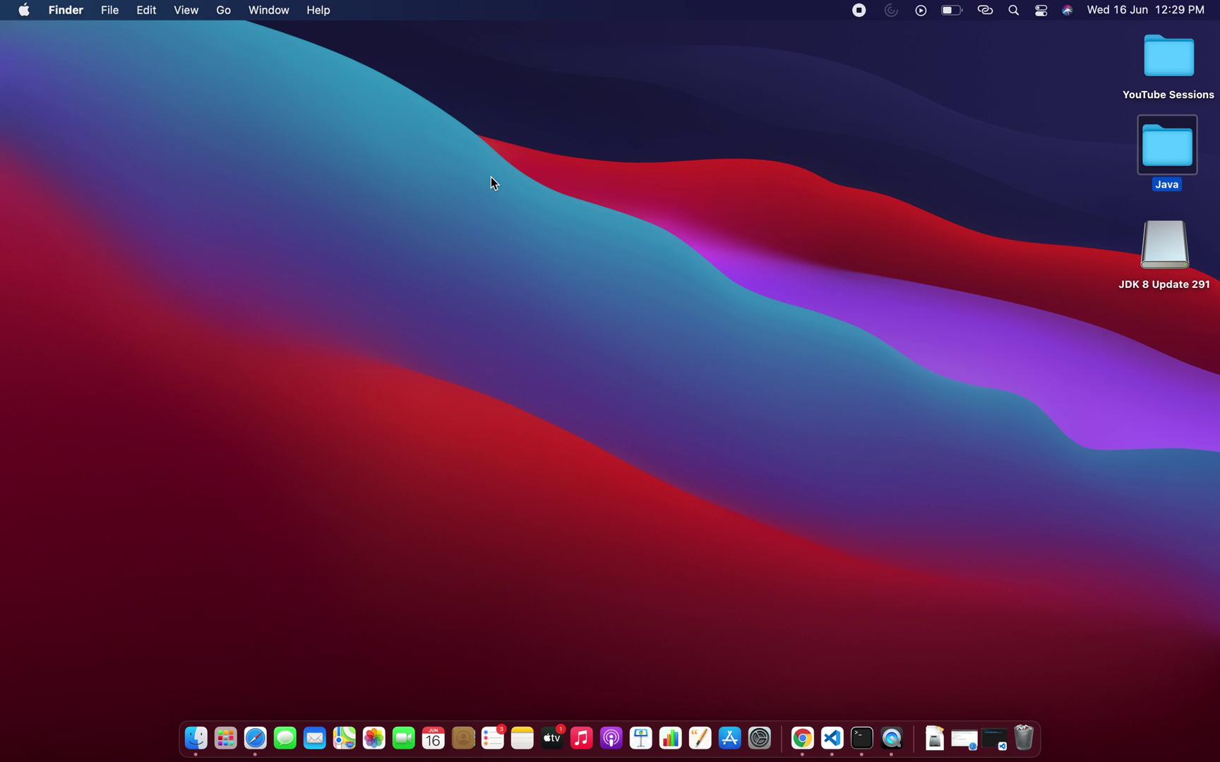
- Open Terminal via Spotlight and run java -version, confirming Java 1.8.0_291
key("super+space")
type("ter")
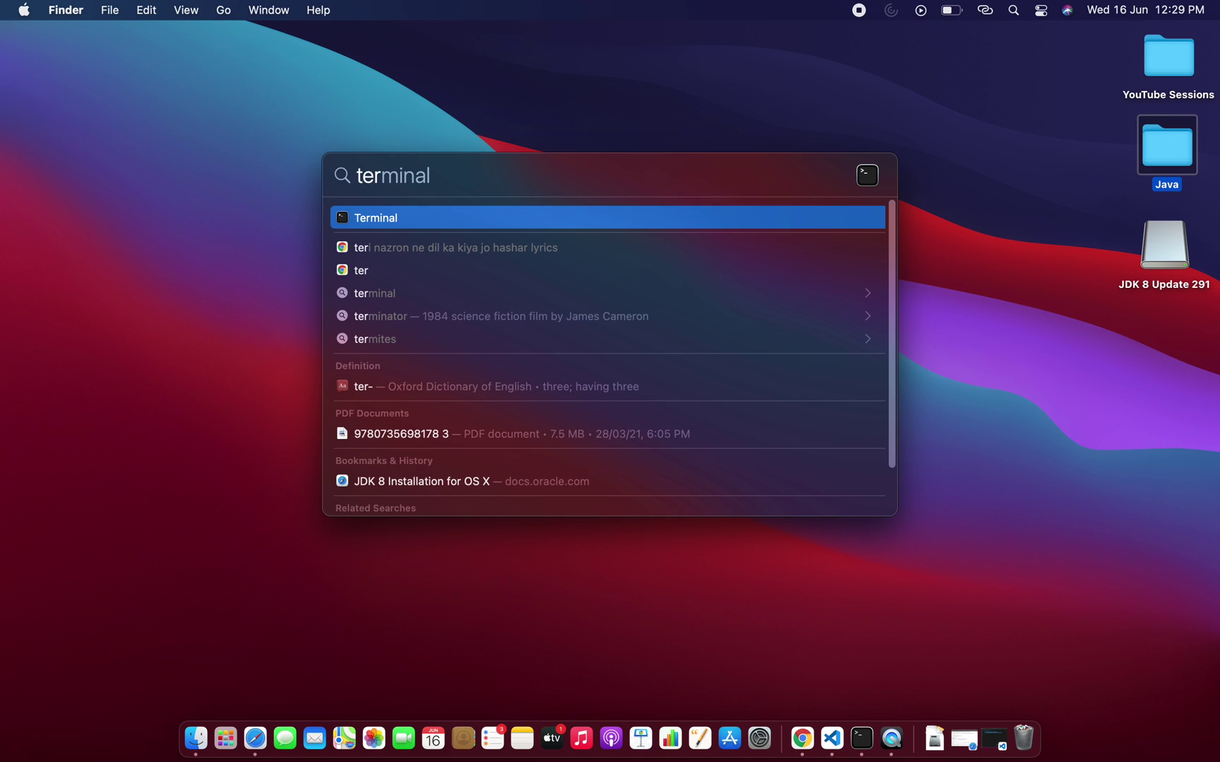
key("Return")
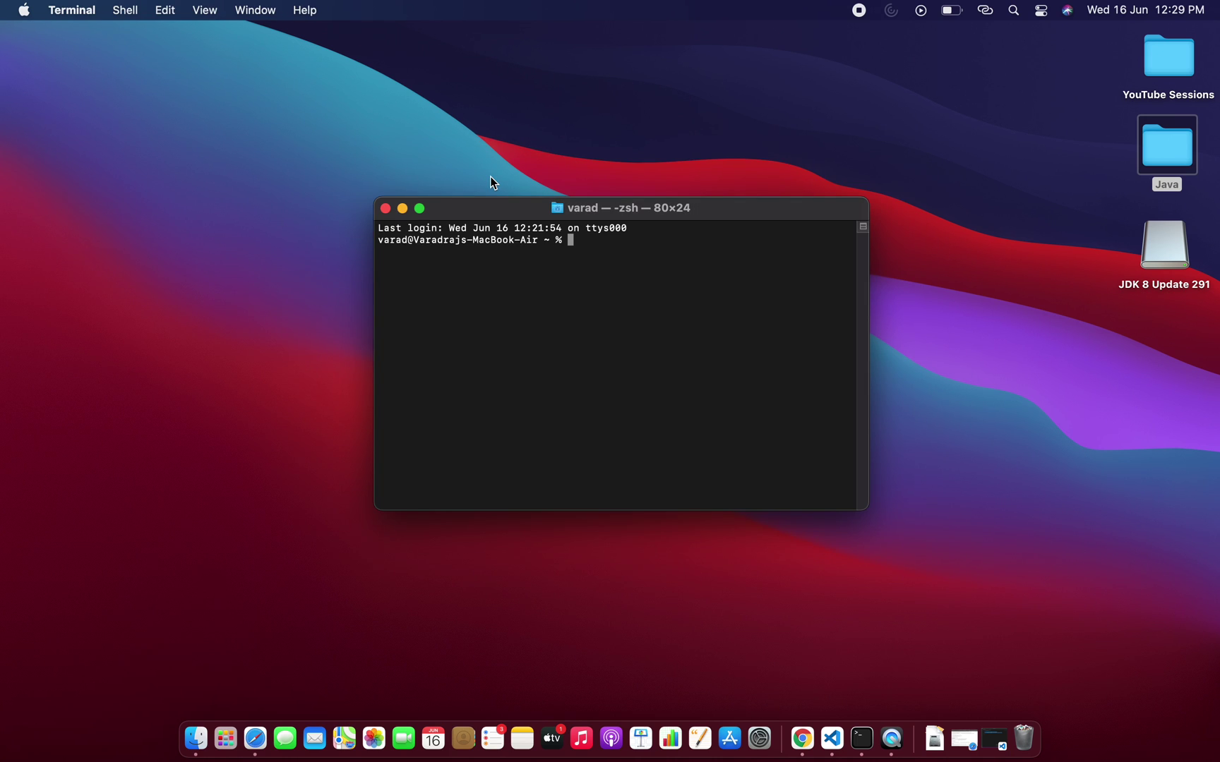
left_click_drag(529, 211, 554, 105)
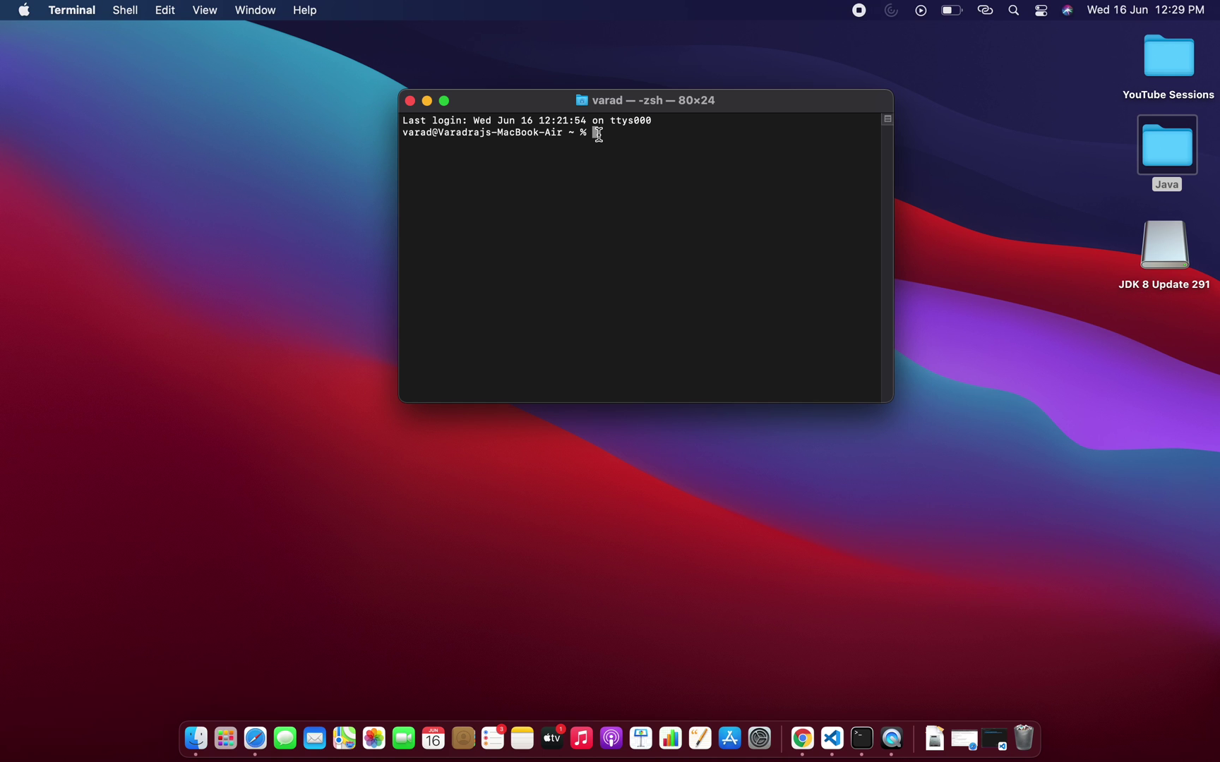
type("java -version")
key("Return")
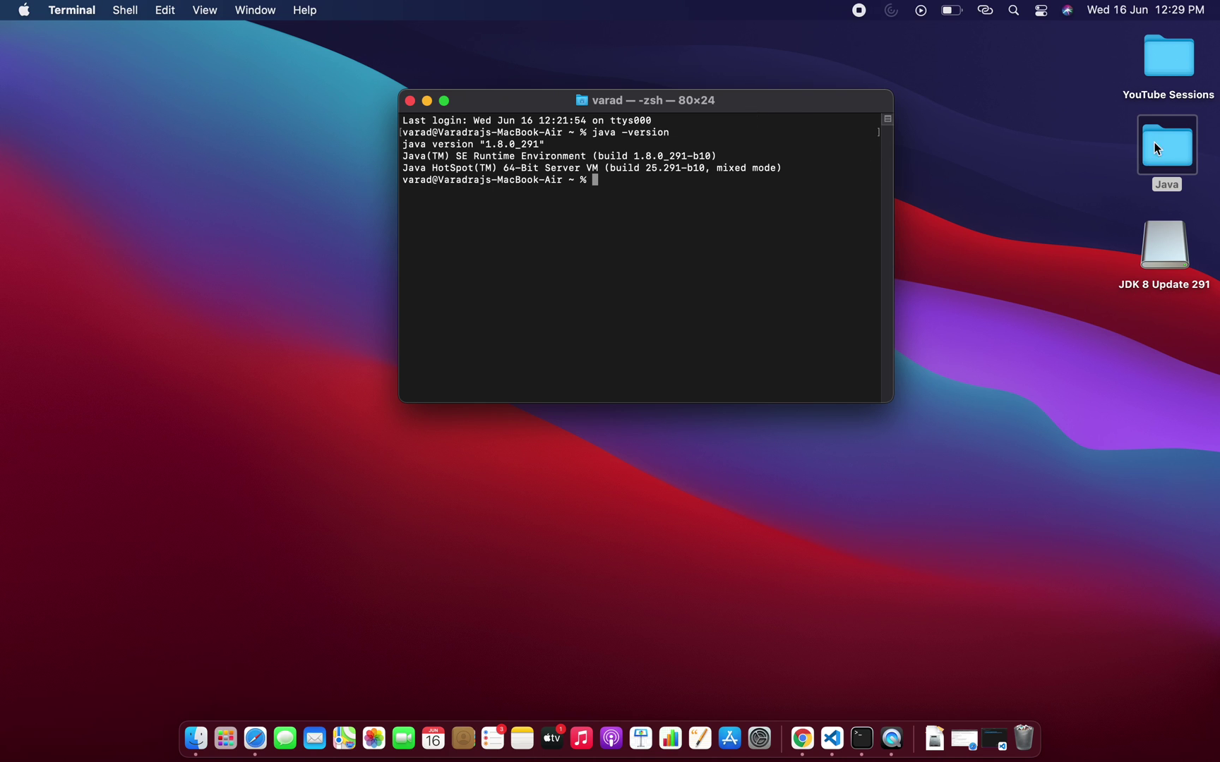
- Change into Desktop/Java and list its contents with ls -ltr, showing MainClass.java
type("cd De")
key("Tab")
key("Return")
type("cd ")
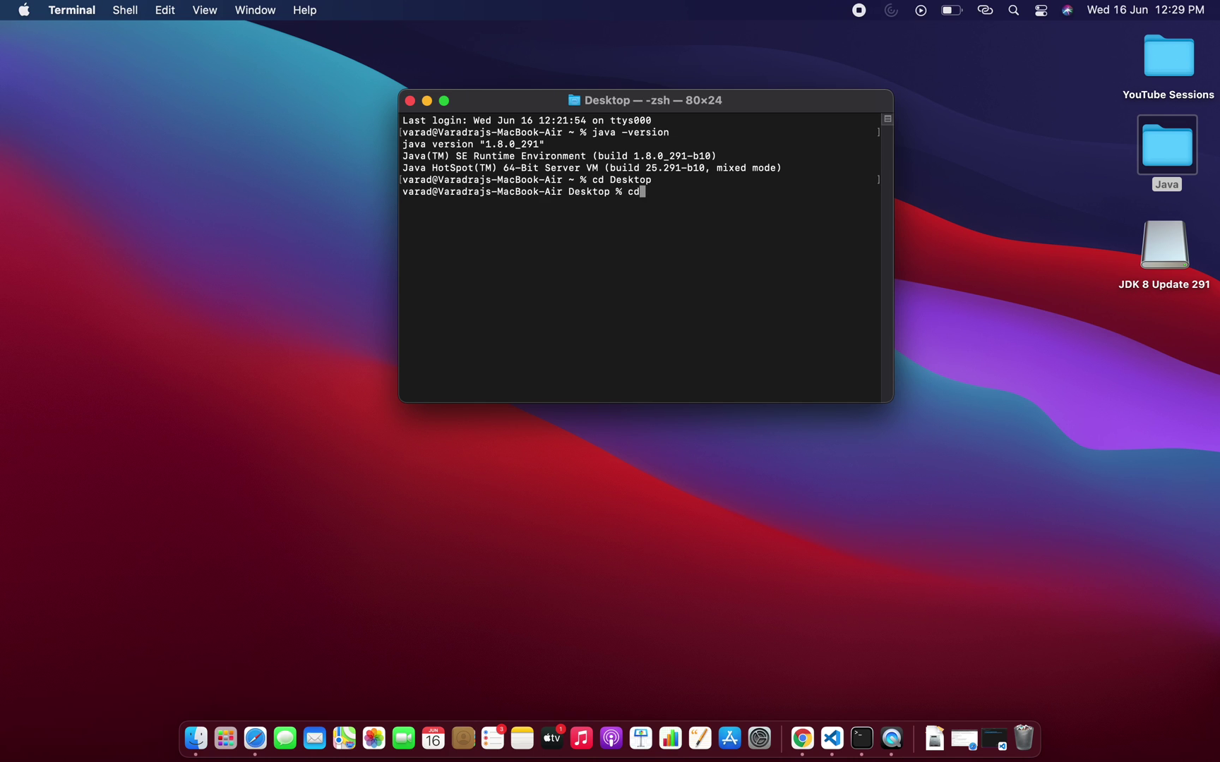
type("Ja")
key("Tab")
key("Return")
type("ls ")
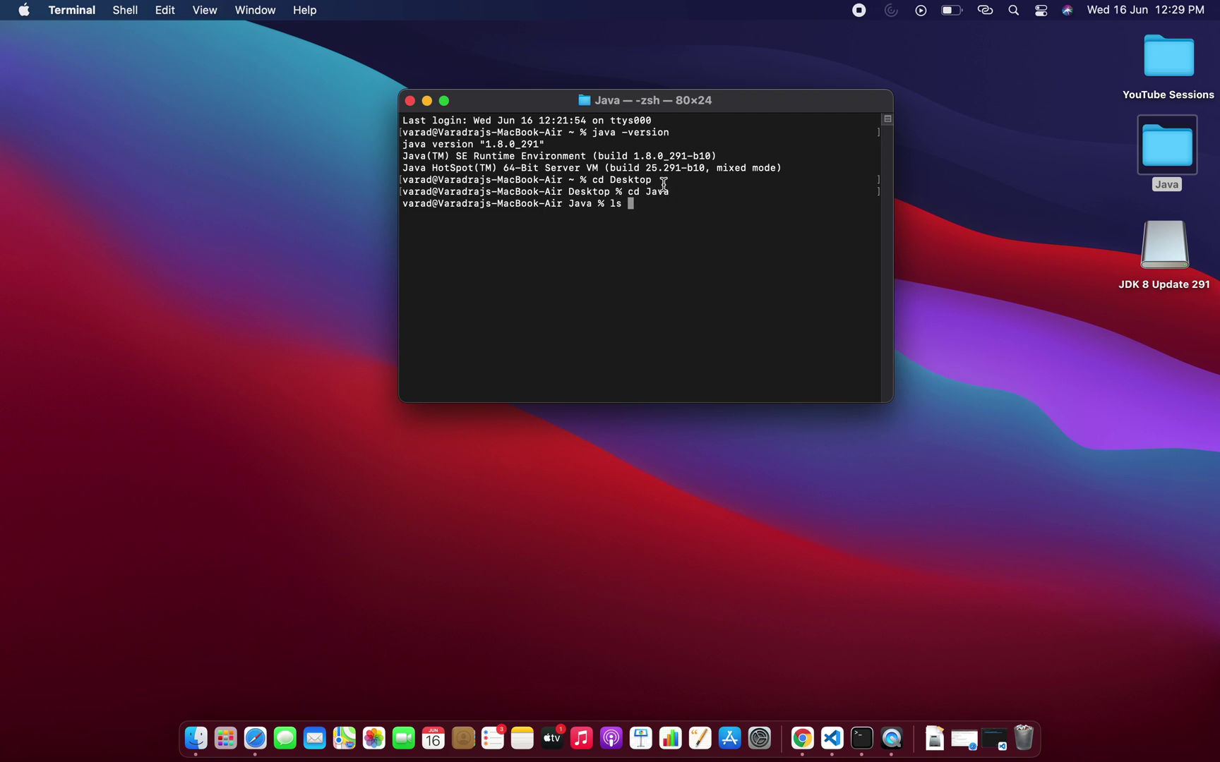
type("-ltr")
key("Return")
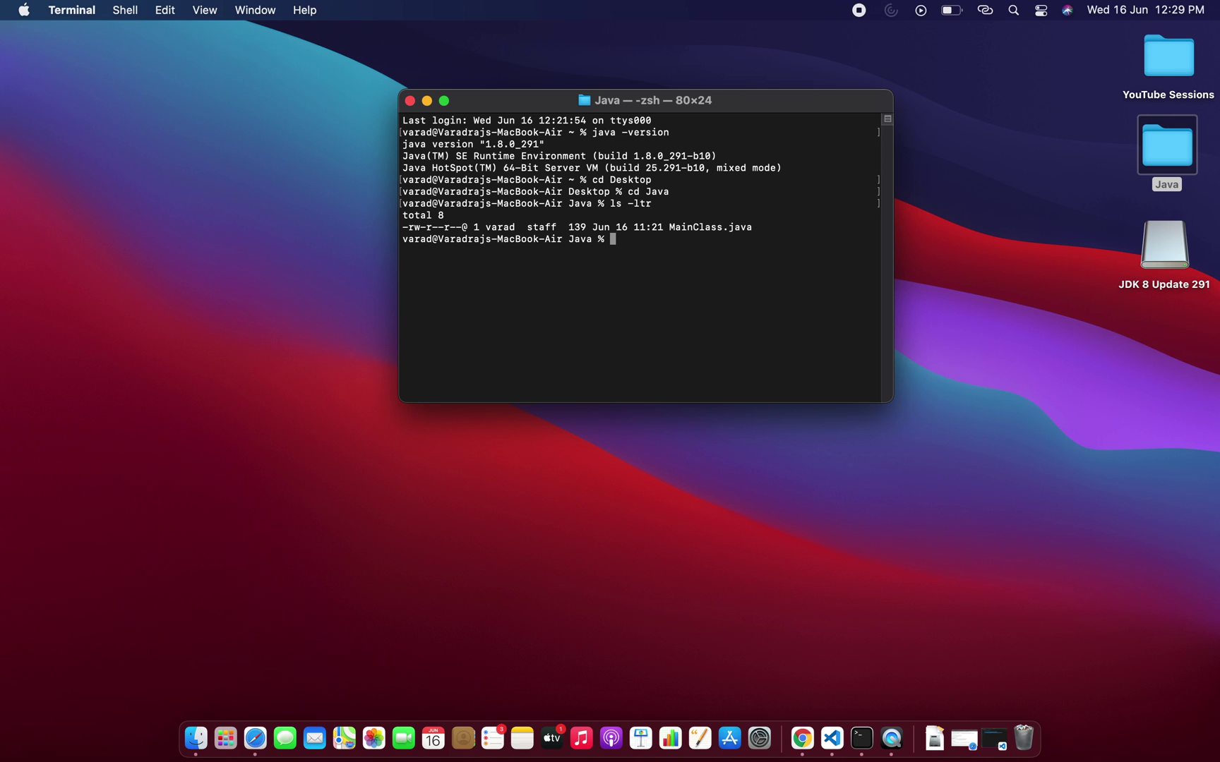
- Compile MainClass.java with javac and move the Terminal window left
type("javac MainClass.java")
key("Return")
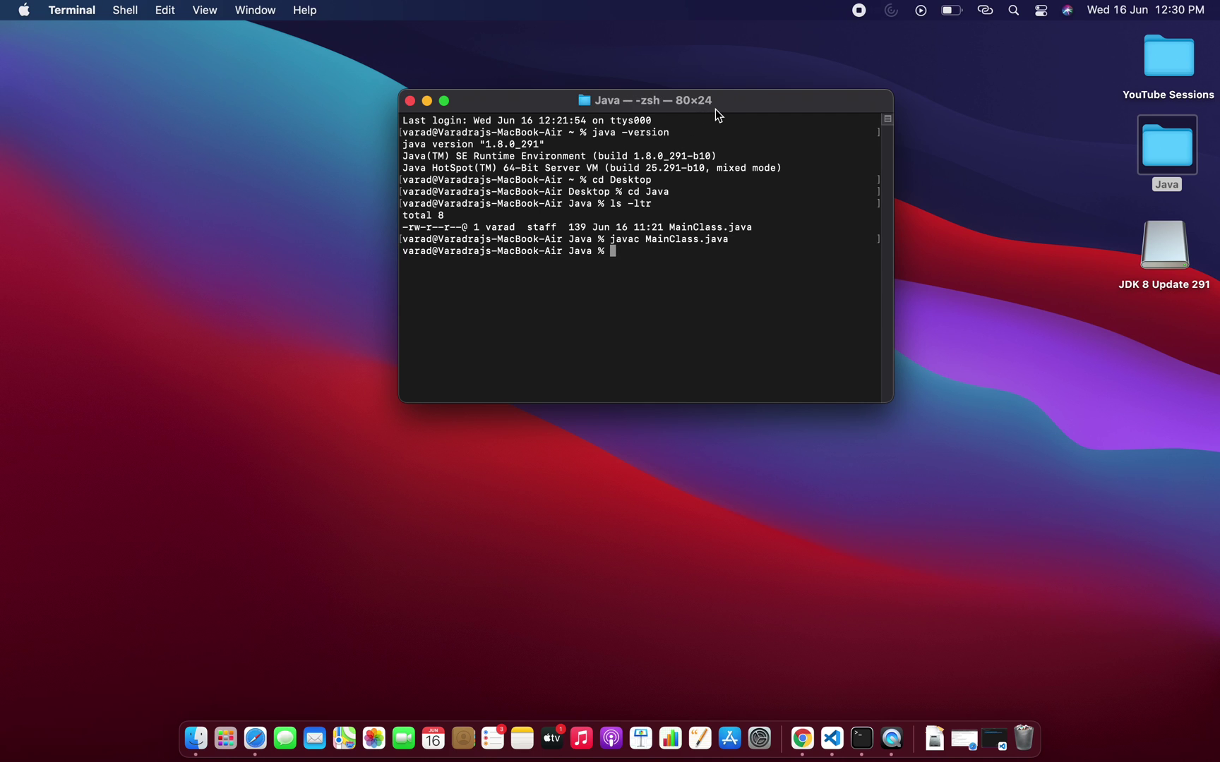
left_click_drag(716, 109, 604, 108)
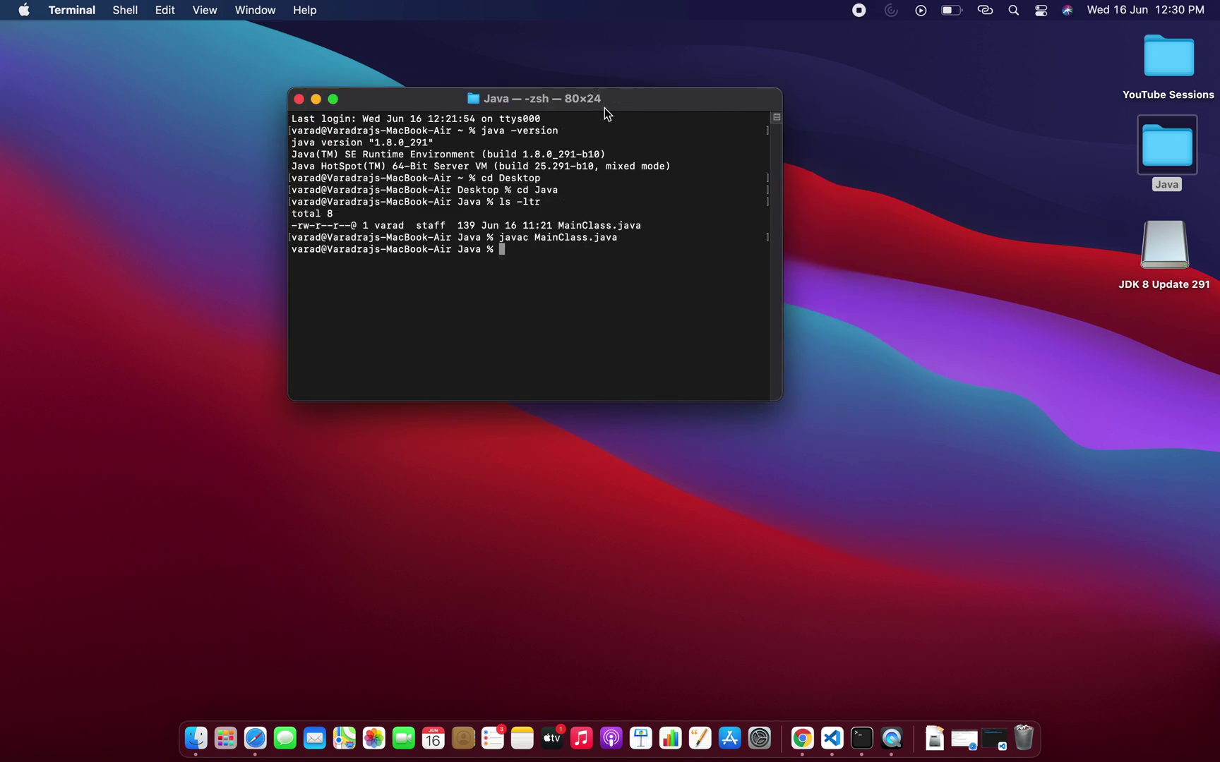
right_click(1164, 146)
left_click(1054, 163)
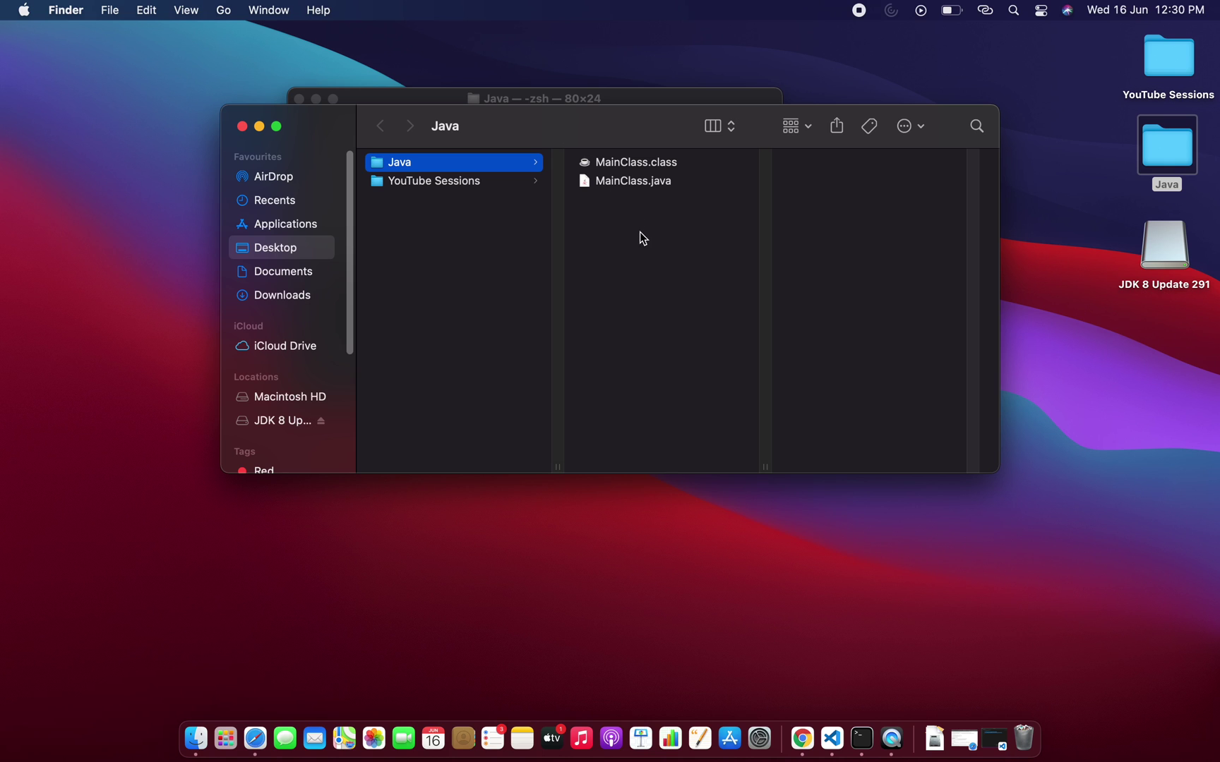
left_click_drag(634, 135, 648, 298)
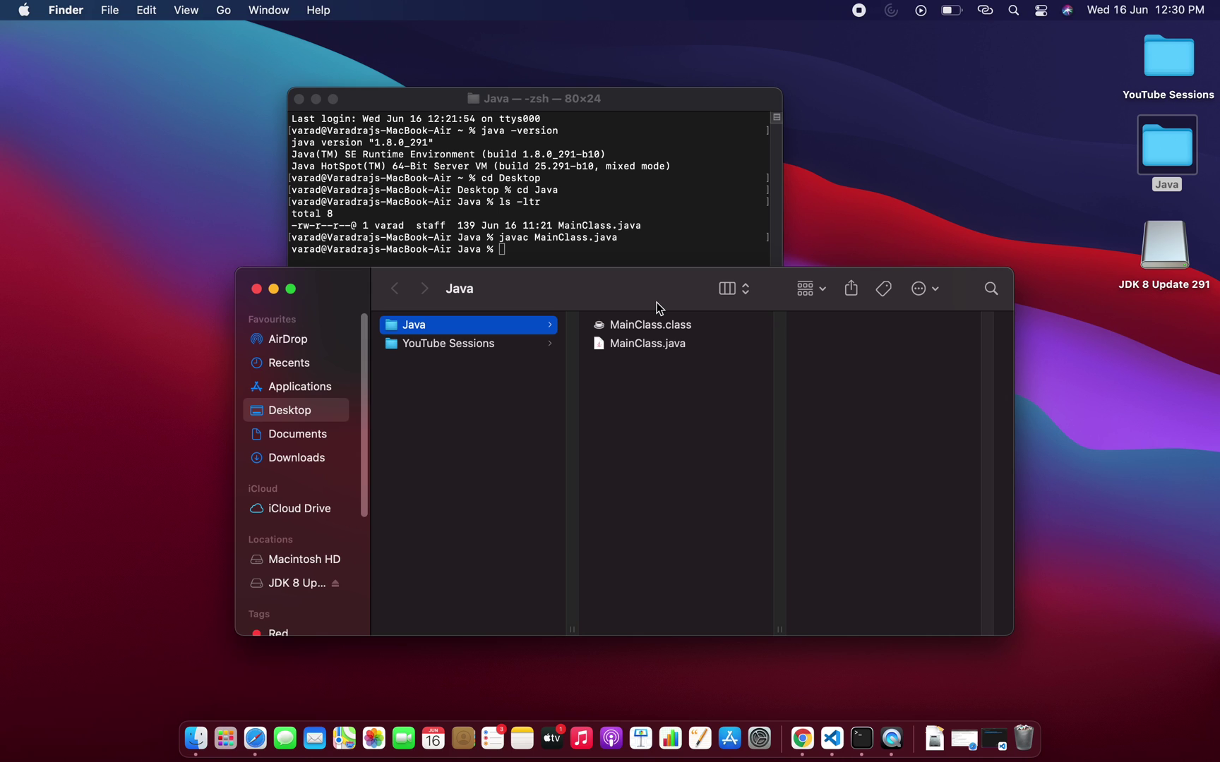
left_click(273, 290)
left_click(503, 251)
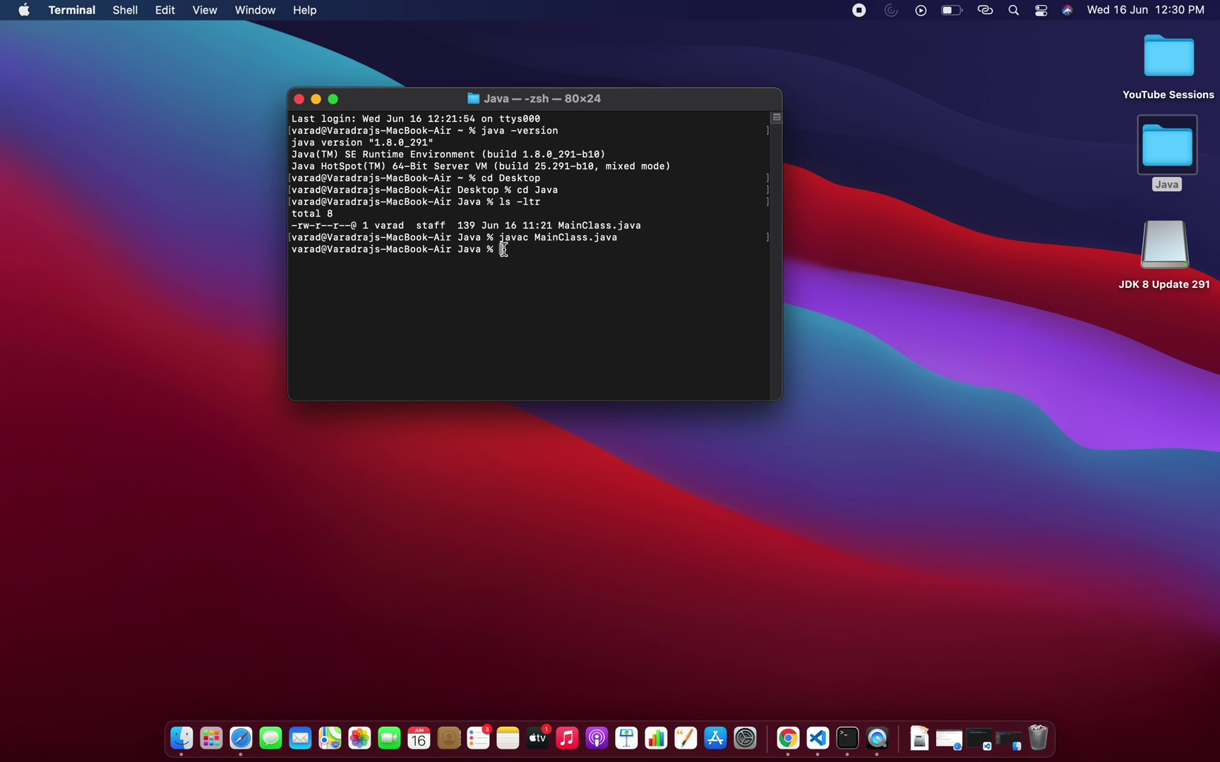
- Run java MainClass and highlight its printed 'You have installed JDK on Mac M1' line
type("java MainClass")
key("Return")
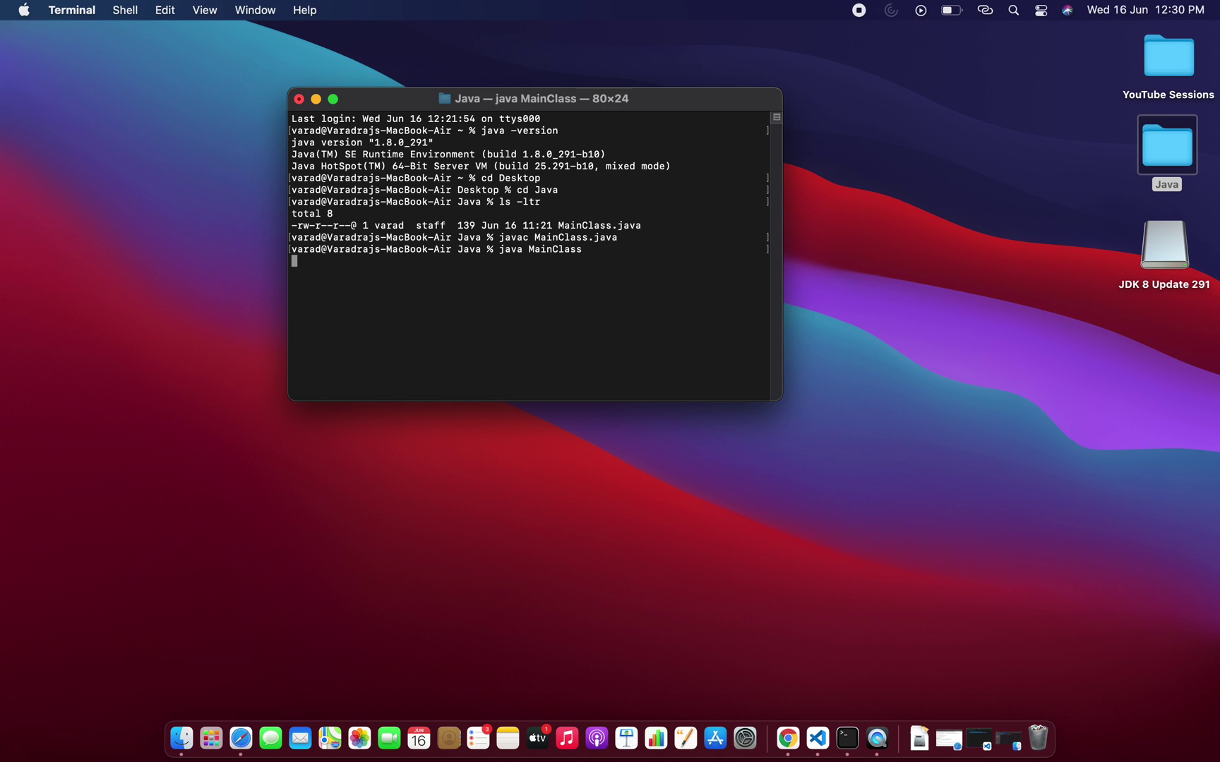
left_click(468, 260)
left_click_drag(468, 261, 295, 256)
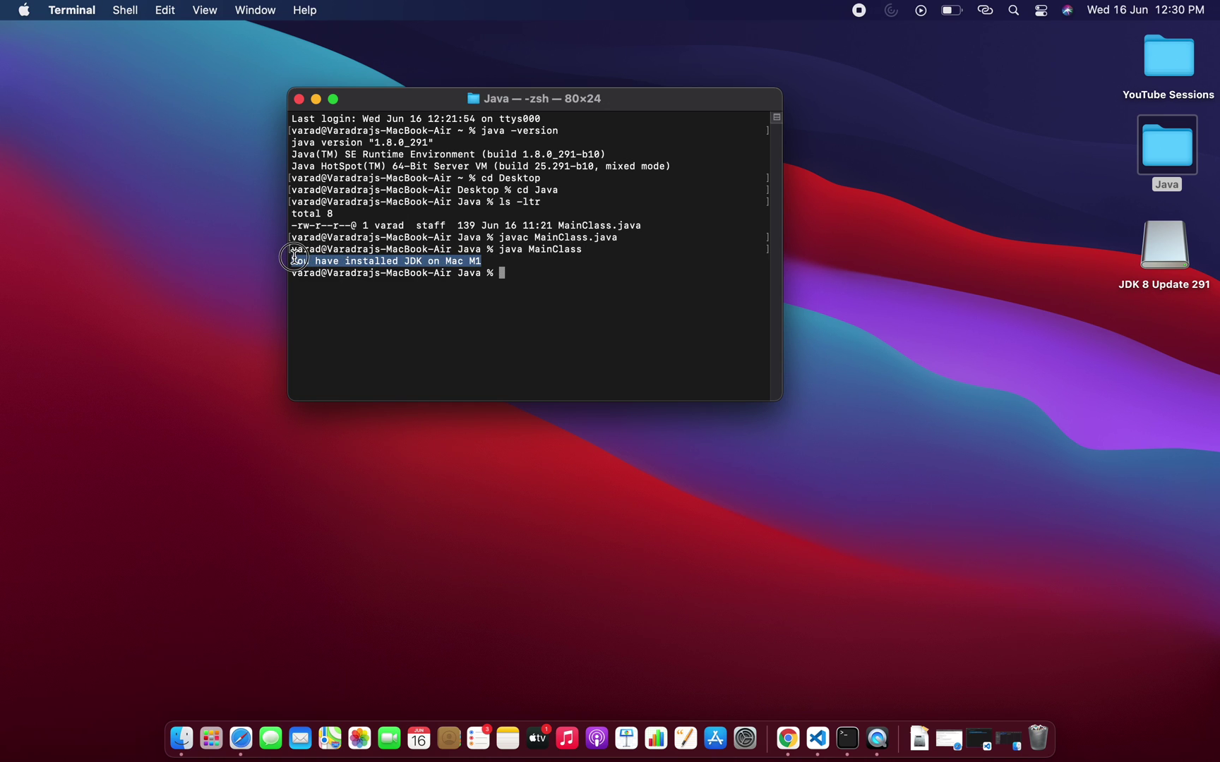